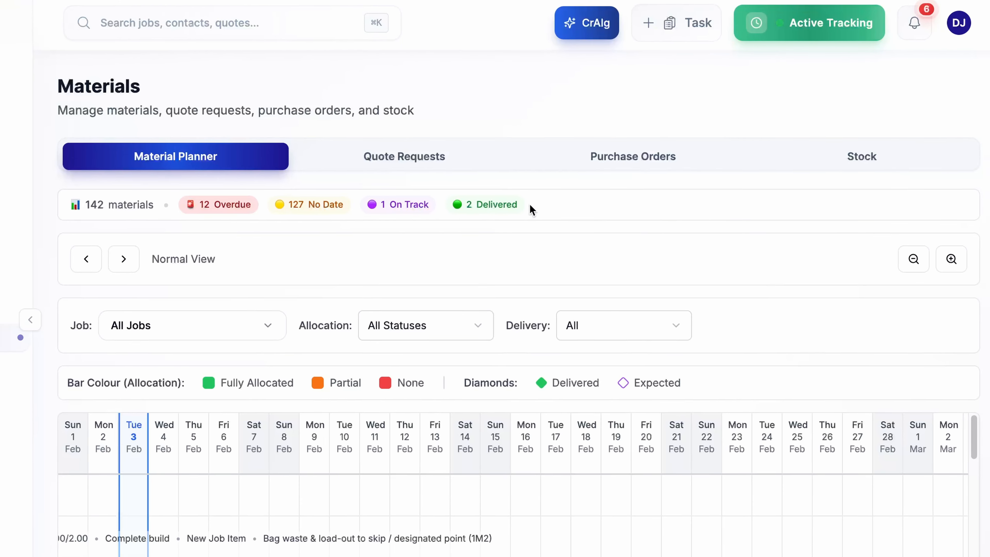
Step: View the quote requests and purchase orders lists, and return to the material planner
click(456, 162)
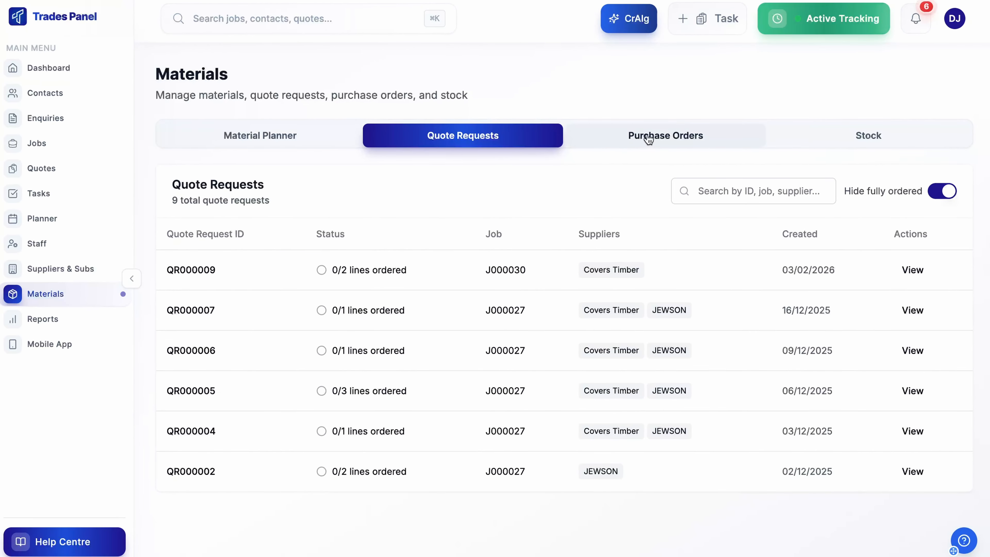
click(647, 137)
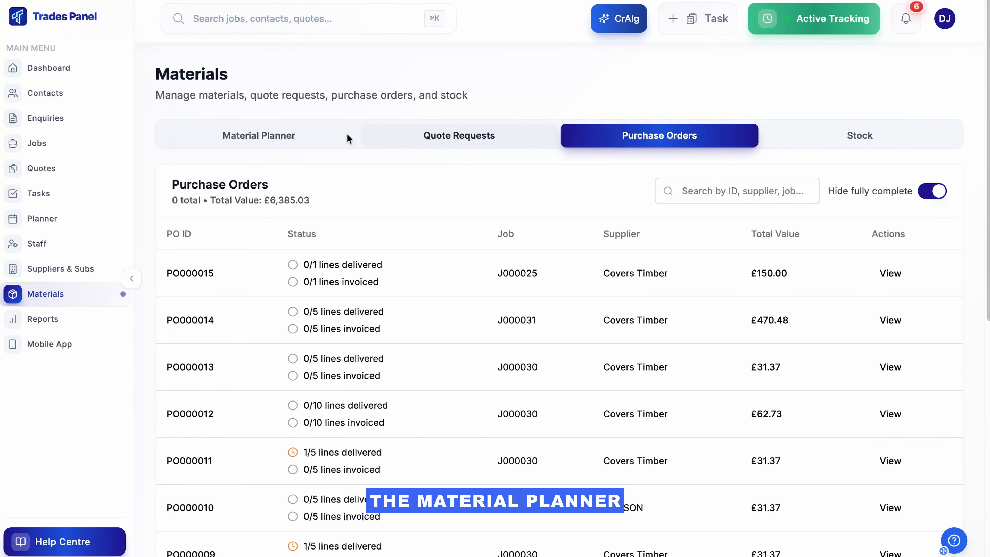
click(309, 141)
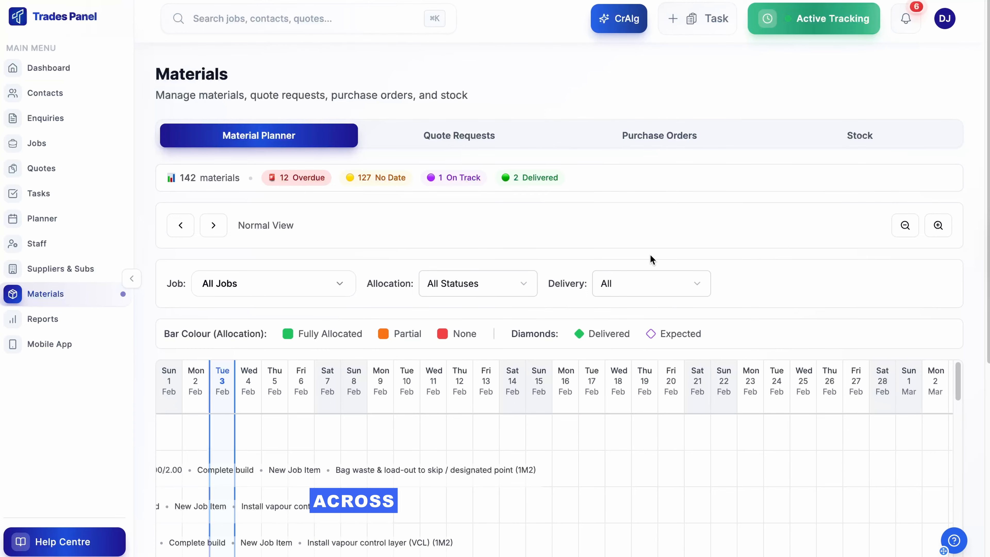
Step: Move the planner timeline back to mid-January and examine the scheduled materials
scroll(634, 325, down, 1)
drag(452, 392, 824, 407)
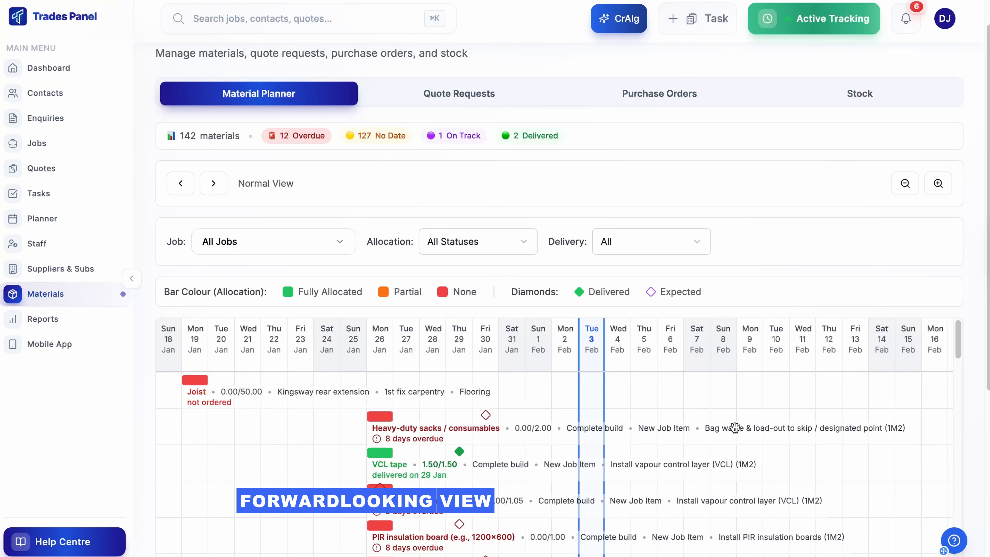
scroll(893, 246, down, 2)
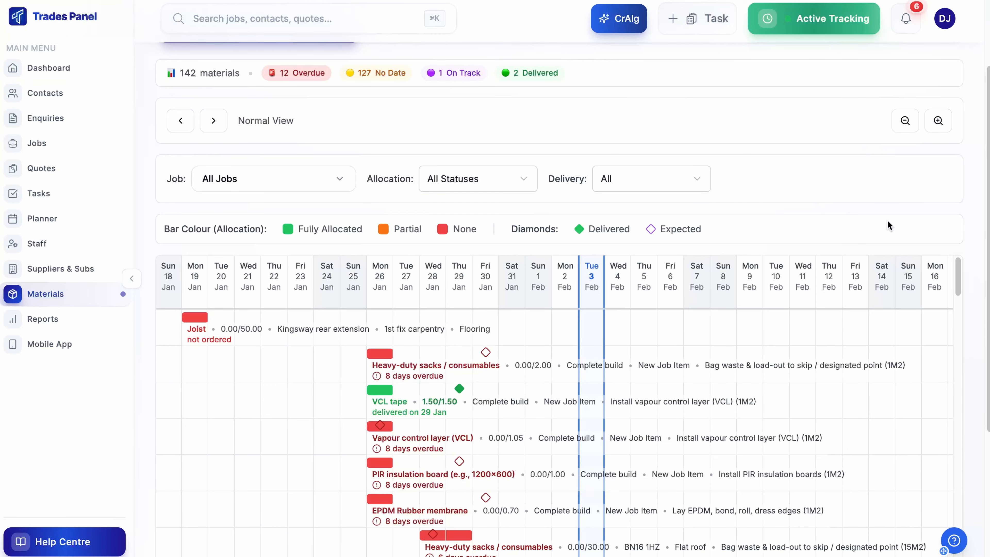
scroll(888, 220, up, 2)
Step: Move the planner timeline forward to March and early April
scroll(888, 220, down, 4)
drag(890, 297, 632, 225)
drag(751, 322, 442, 236)
drag(685, 349, 288, 314)
mouse_move(535, 338)
mouse_down()
mouse_move(415, 304)
mouse_move(336, 261)
mouse_up()
drag(419, 341, 356, 310)
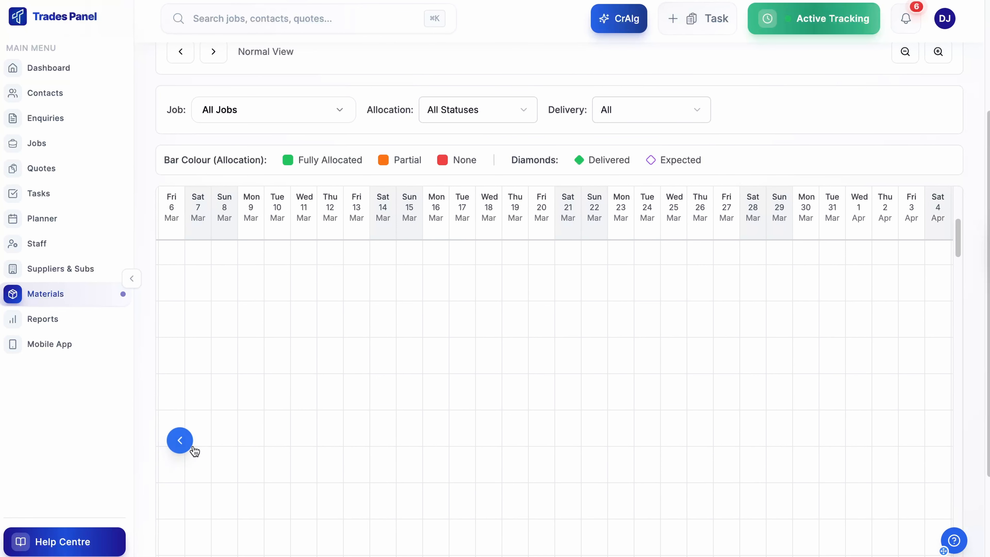
Step: Bring the planner timeline back to the present date and view the materials scheduled around it
click(180, 441)
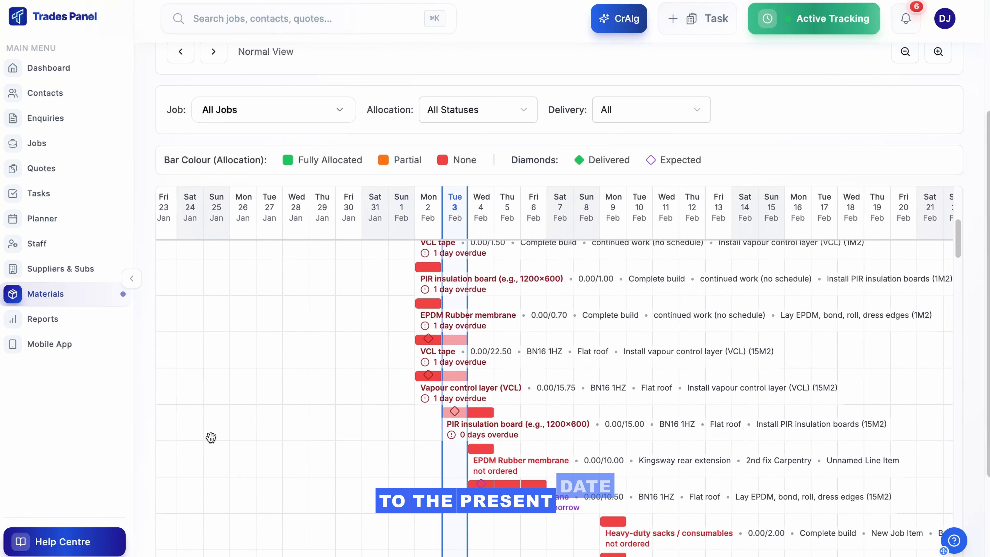
scroll(509, 308, up, 5)
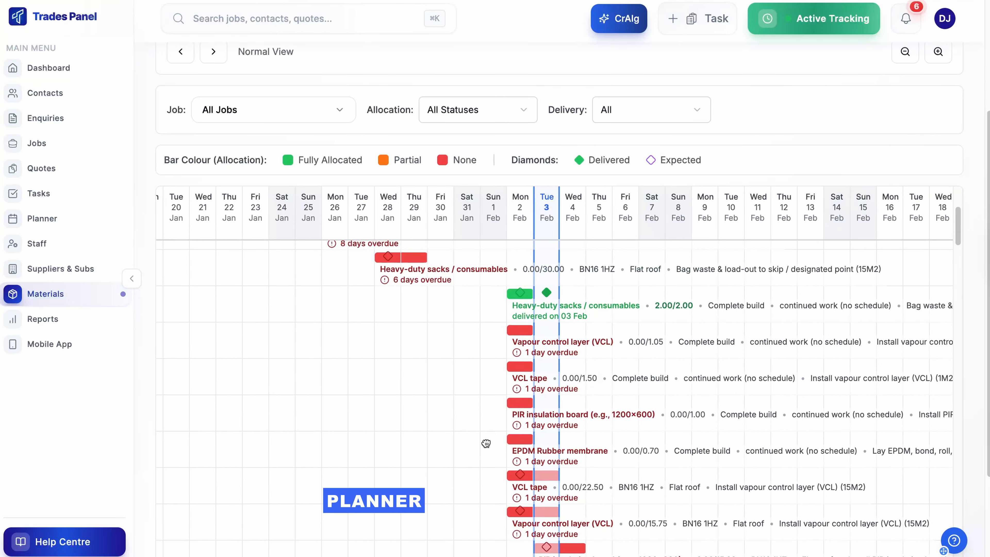
scroll(788, 130, up, 4)
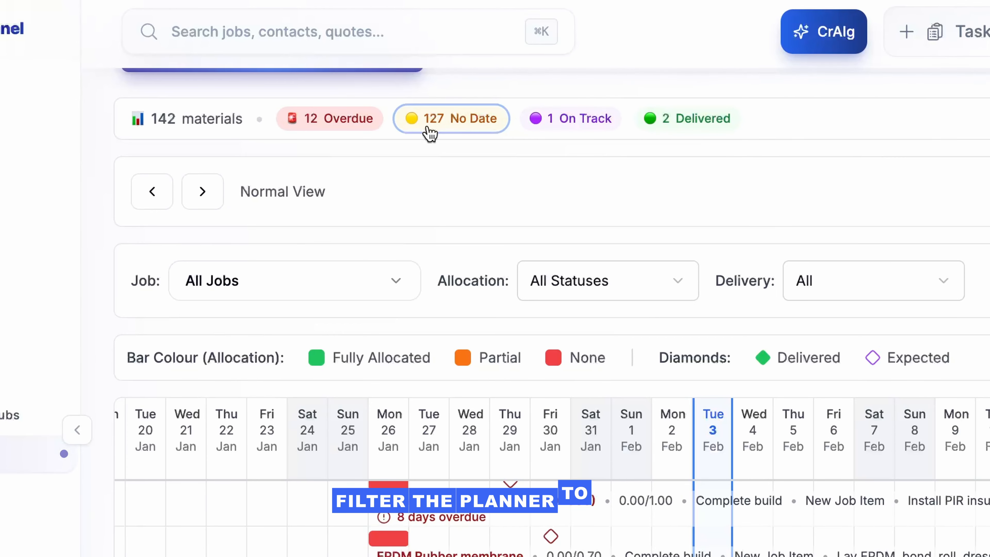
Step: Filter the planner to overdue materials and look through the matching entries
click(329, 118)
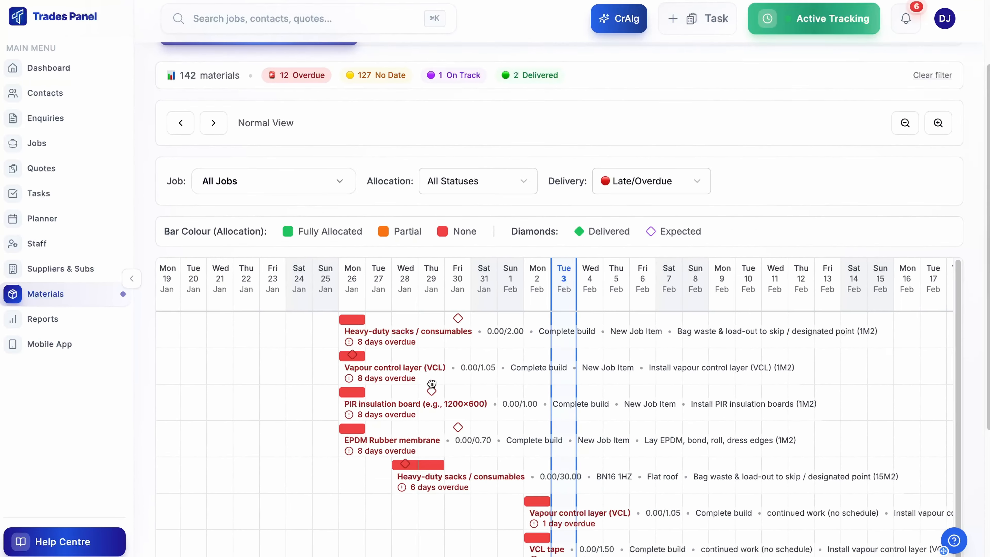
scroll(432, 384, right, 5)
scroll(572, 346, down, 1)
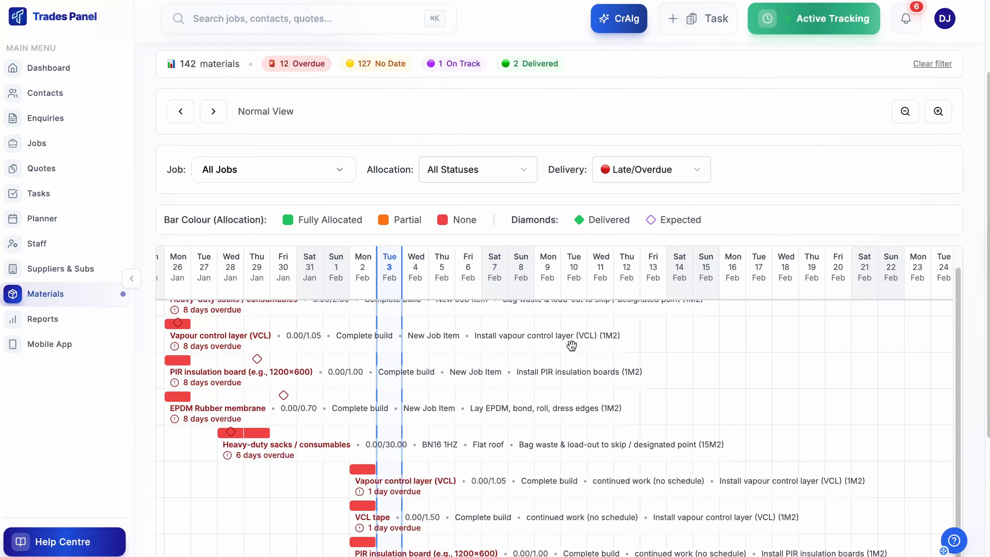
Step: Filter the planner to materials with no delivery date, and clear that filter again
click(388, 63)
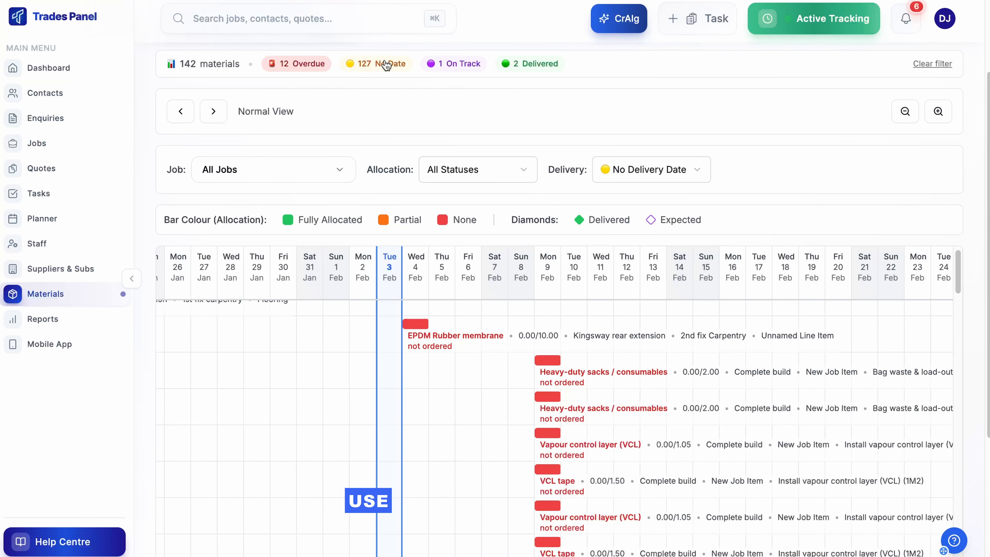
click(385, 64)
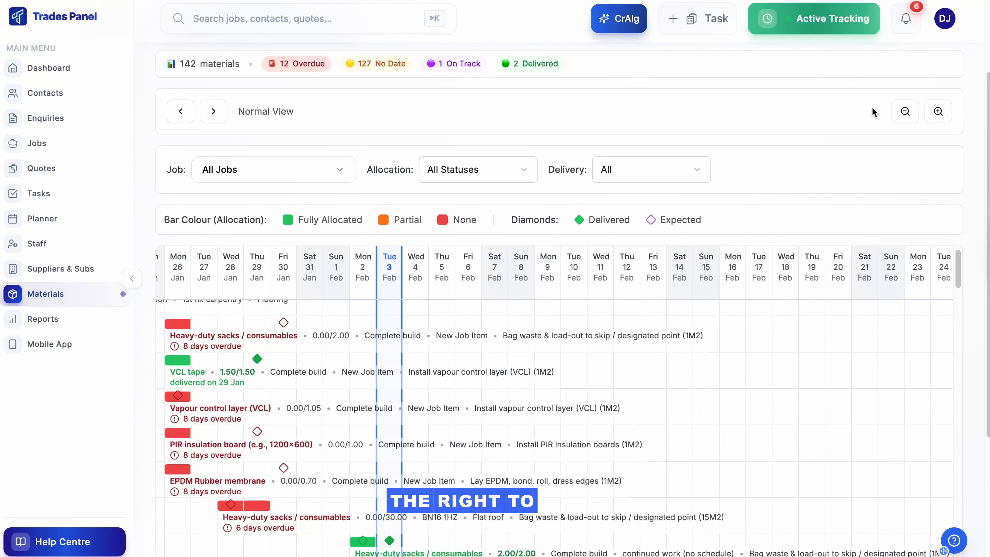
Step: Zoom the planner out to Wide View, and set its date range to Detail View
scroll(905, 114, down, 1)
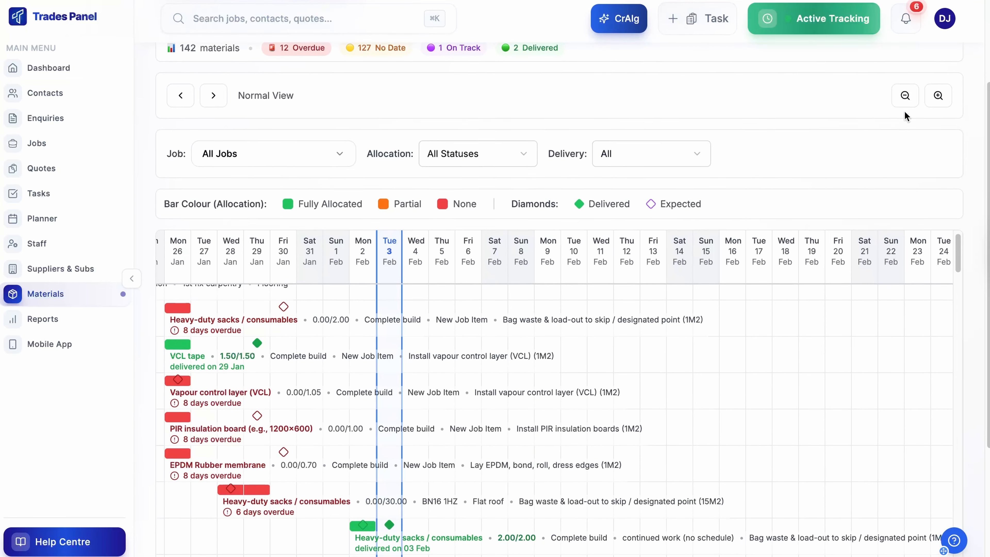
click(907, 98)
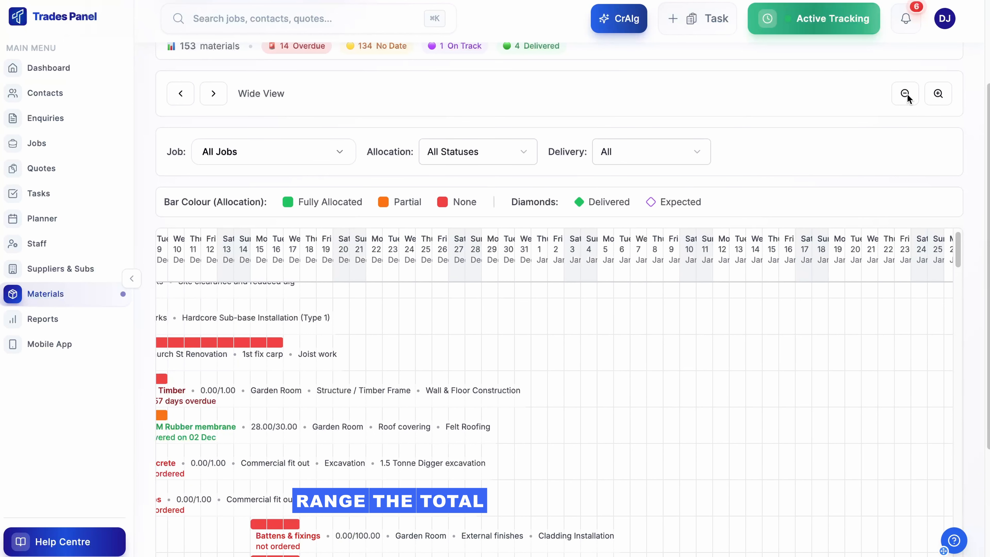
click(907, 97)
click(938, 95)
click(938, 95)
click(938, 95)
Step: Shift the detailed timeline to the period from late January to mid-February
drag(560, 462, 705, 423)
drag(580, 430, 764, 406)
drag(412, 399, 710, 355)
drag(649, 369, 587, 320)
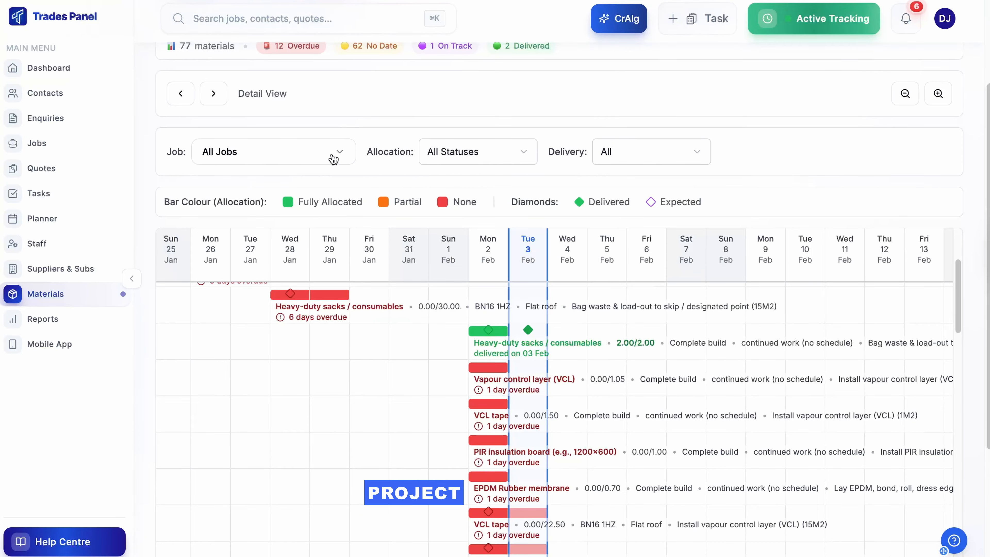
Step: Filter the planner to the Complete build job and look over its materials
click(333, 158)
click(311, 303)
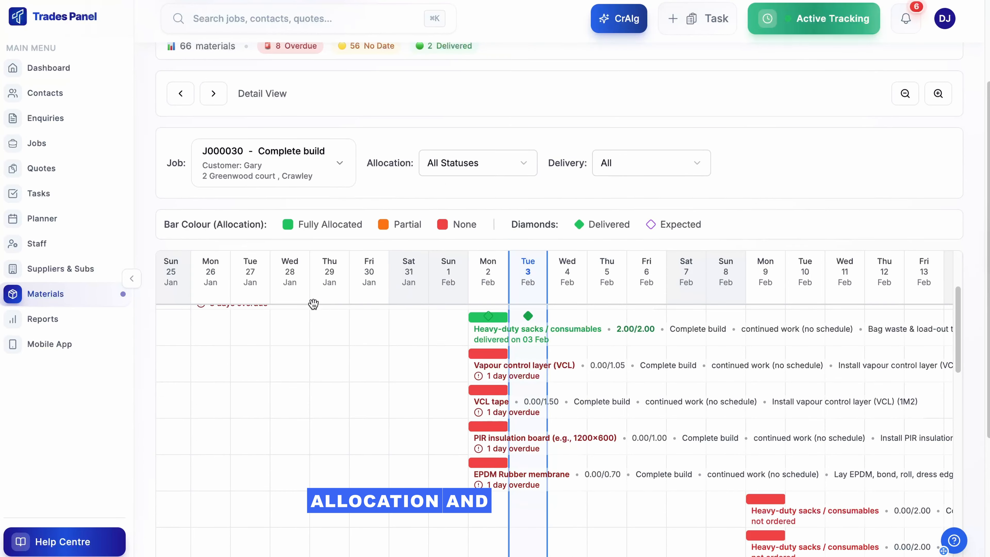
drag(711, 410, 626, 378)
Step: Look at the planner's allocation status and delivery filter options
click(491, 161)
click(483, 215)
click(642, 164)
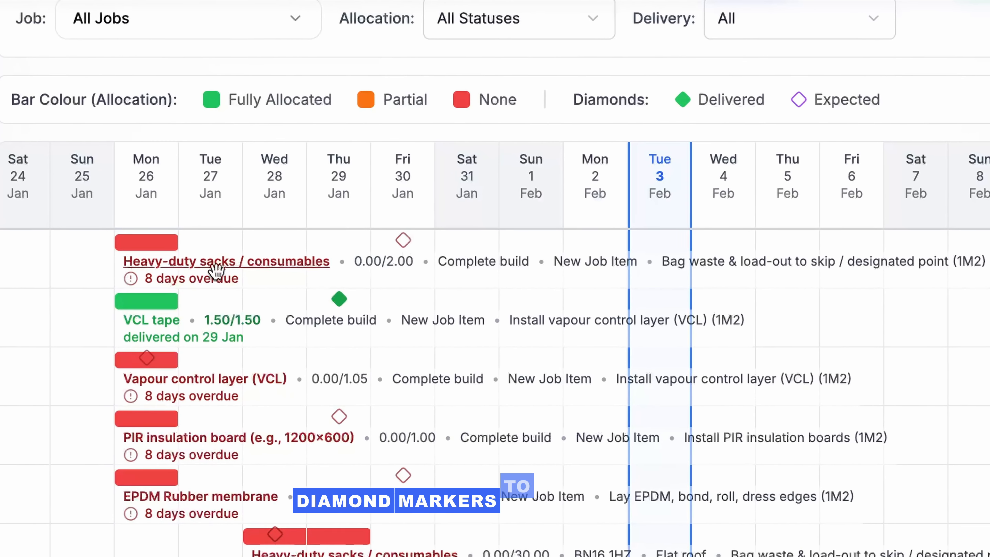
Step: Check the expected and delivered dates on the diamond markers of the VCL tape and heavy-duty sacks entries
mouse_move(193, 188)
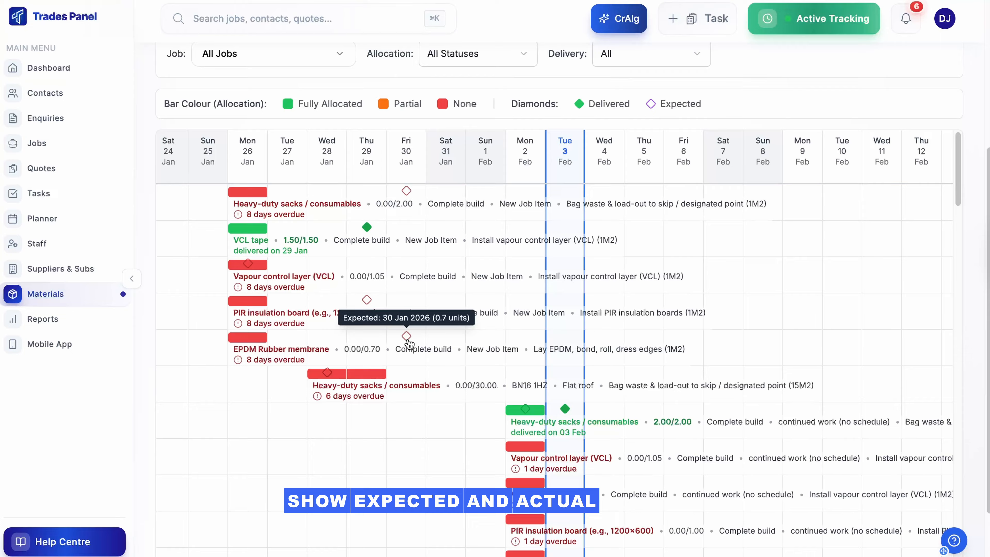
mouse_move(368, 234)
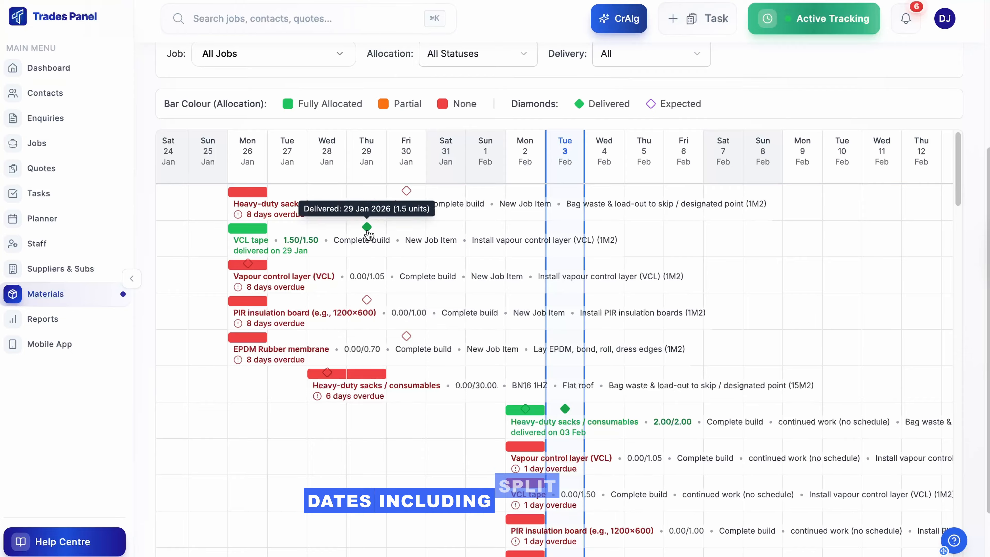
mouse_move(526, 413)
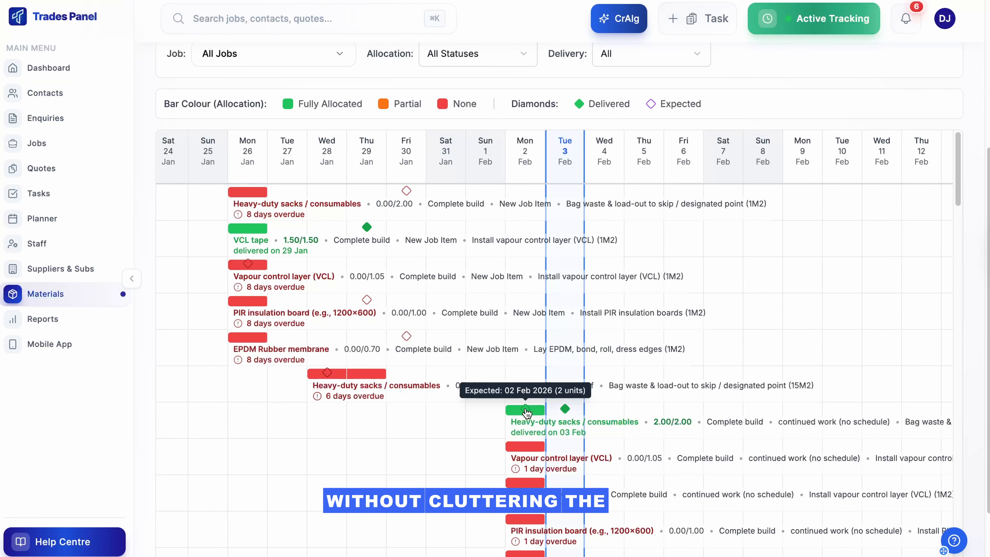
mouse_move(565, 413)
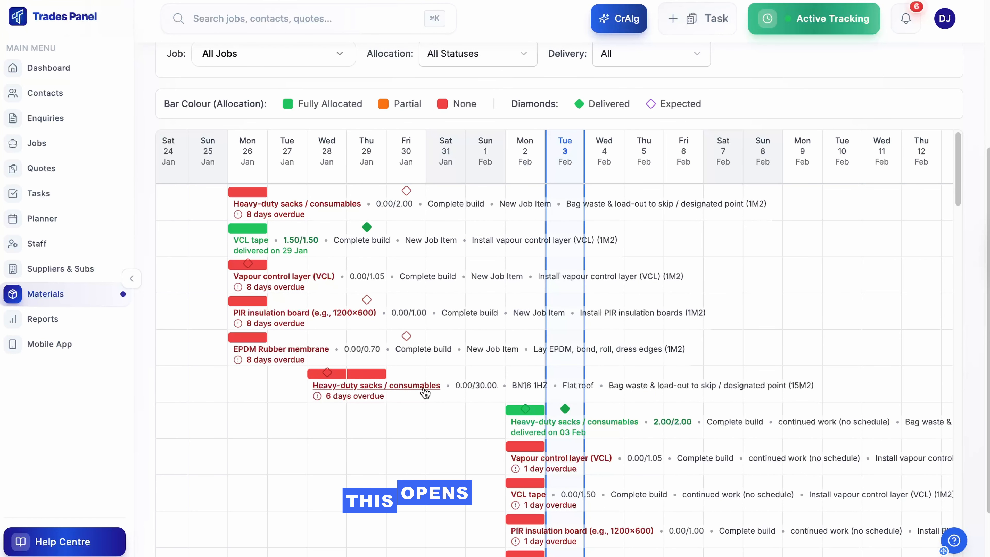
Step: Open the job's materials from the overdue VCL tape entry and collapse the "continued work (no schedule)" section
click(529, 495)
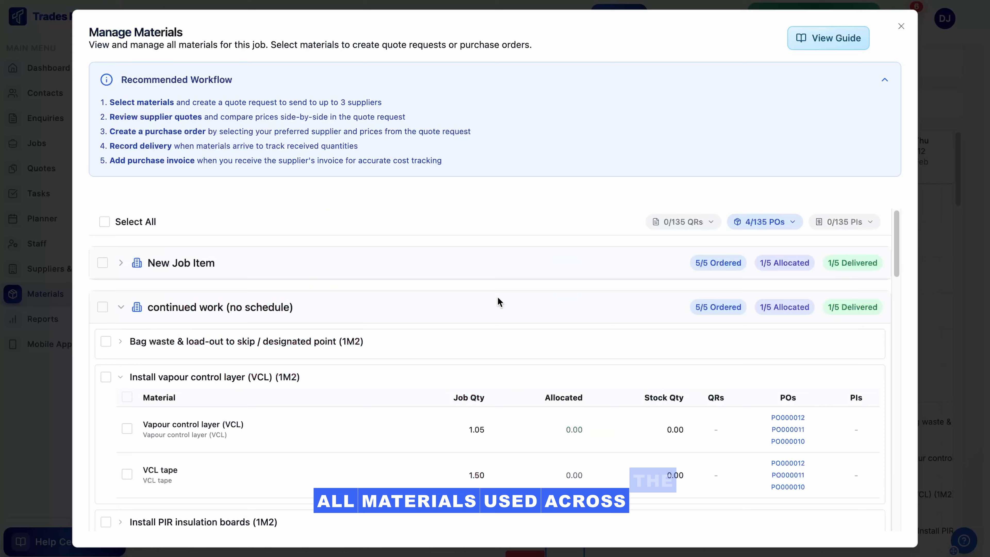
click(121, 307)
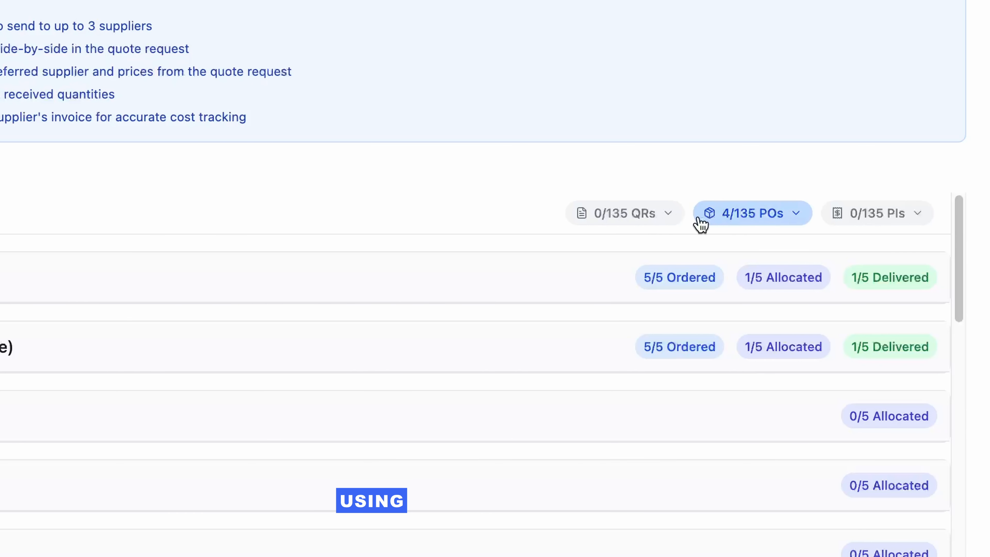
Step: Check which quote requests and purchase orders already include the job's materials
click(619, 220)
click(611, 219)
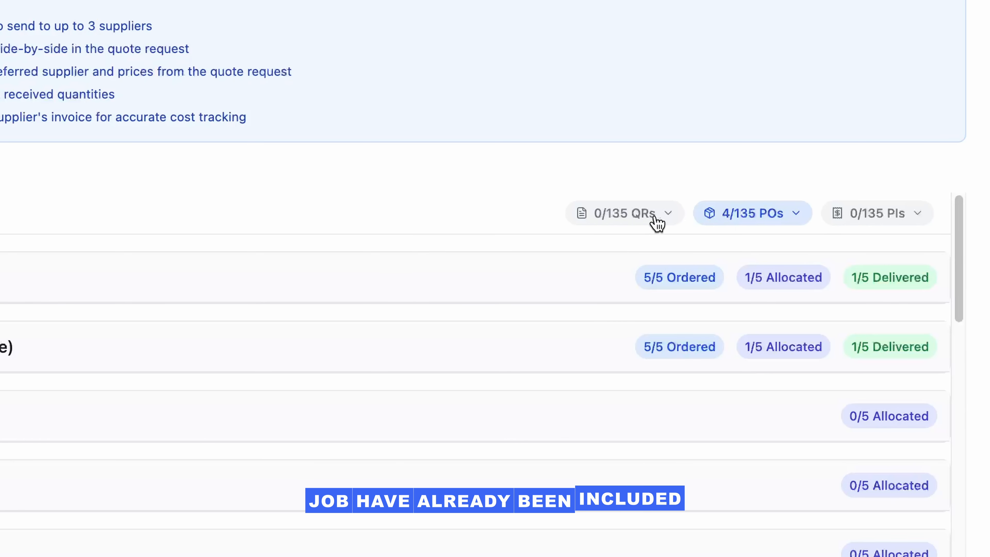
click(719, 222)
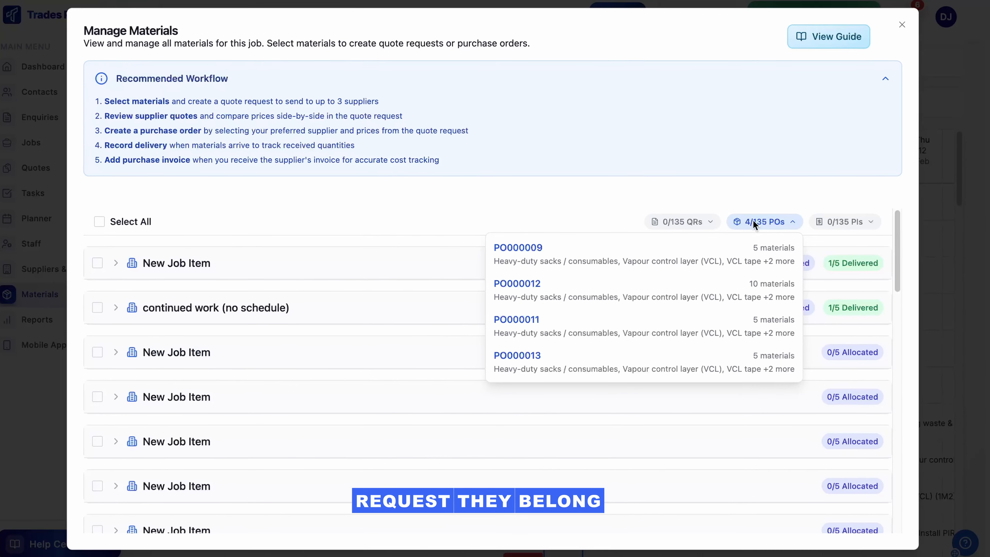
click(775, 221)
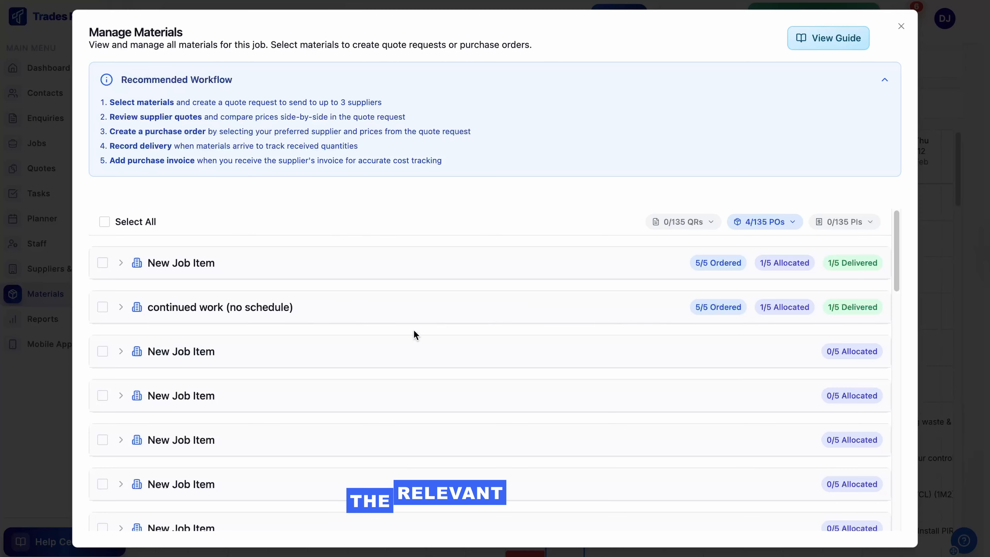
Step: Expand the New Job Item below "continued work (no schedule)" and its bag waste line, and select all the item's materials
click(121, 351)
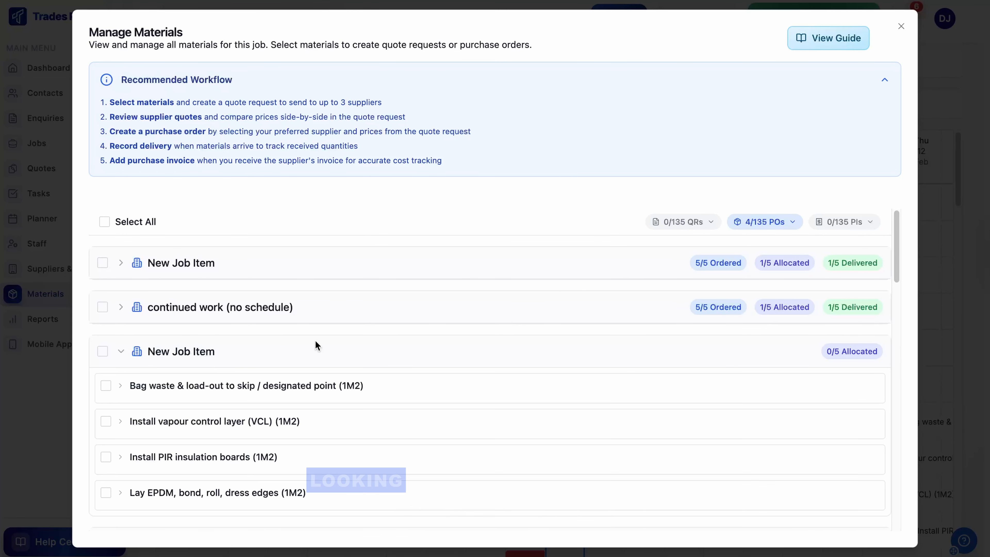
scroll(316, 345, down, 1)
scroll(315, 345, down, 1)
click(121, 348)
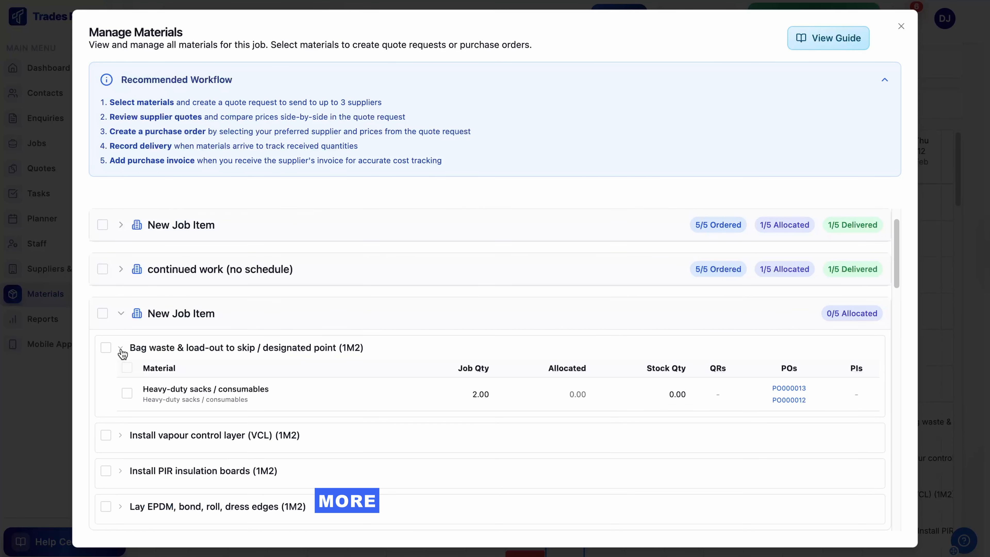
click(106, 348)
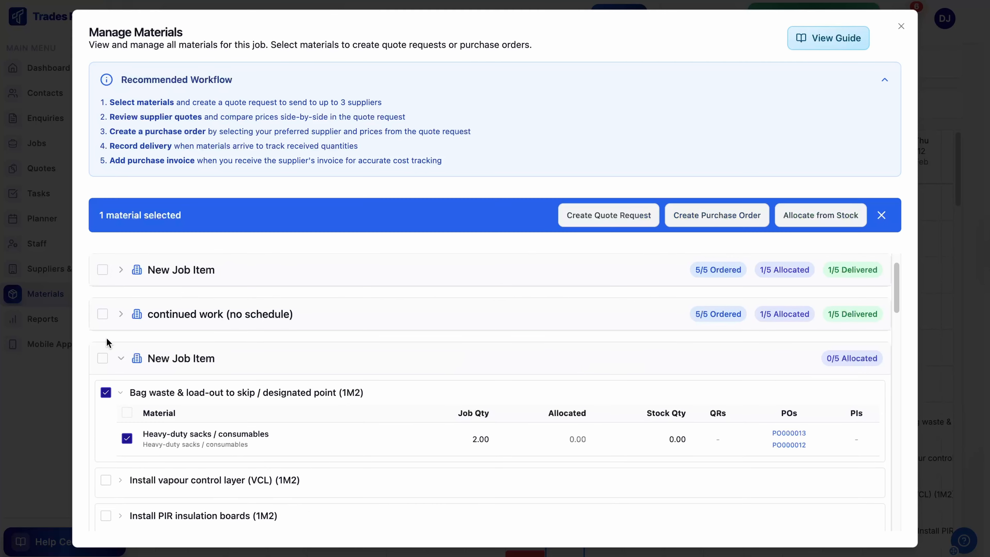
click(102, 363)
scroll(253, 365, down, 2)
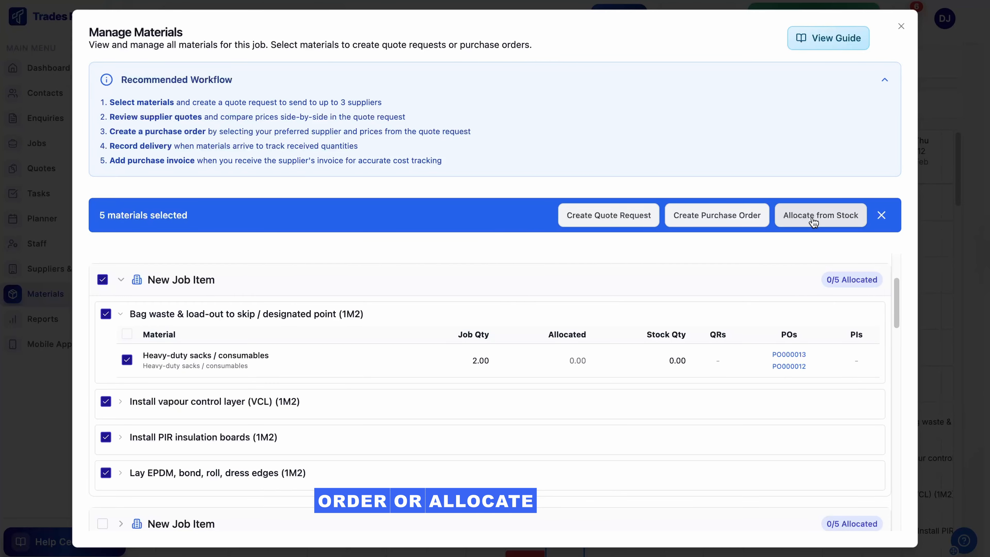
Step: Create a quote request for the selected materials with Covers Timber and JEWSON as suppliers
click(600, 225)
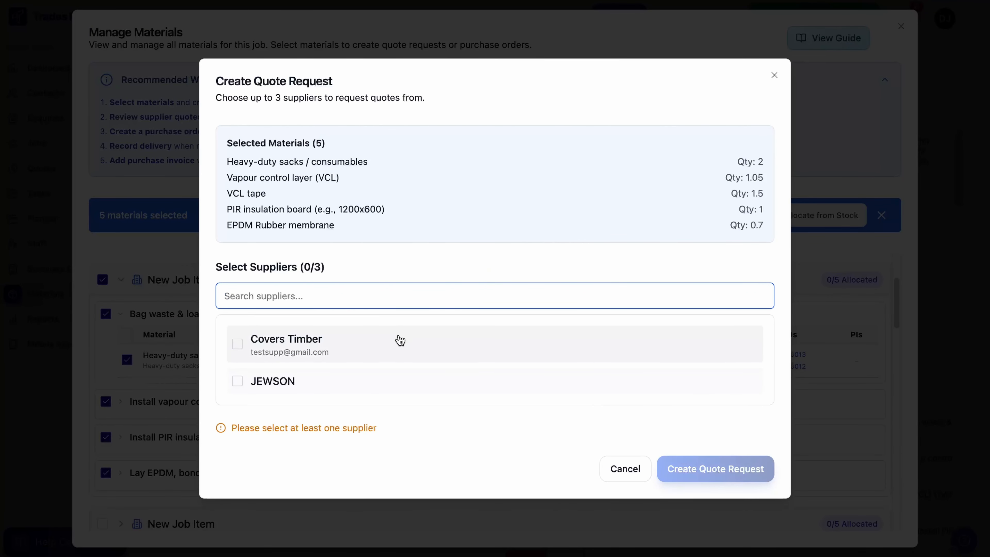
click(401, 341)
click(397, 395)
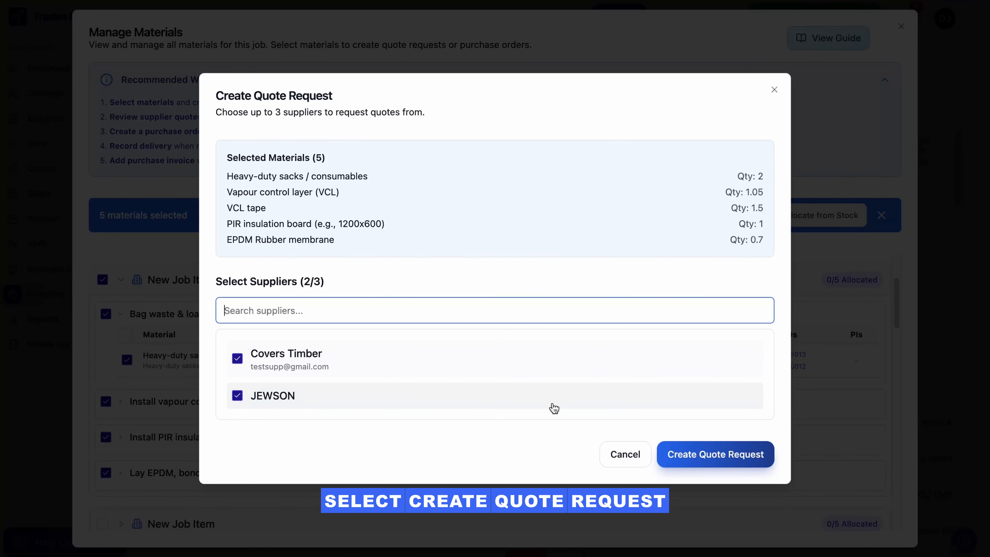
click(701, 448)
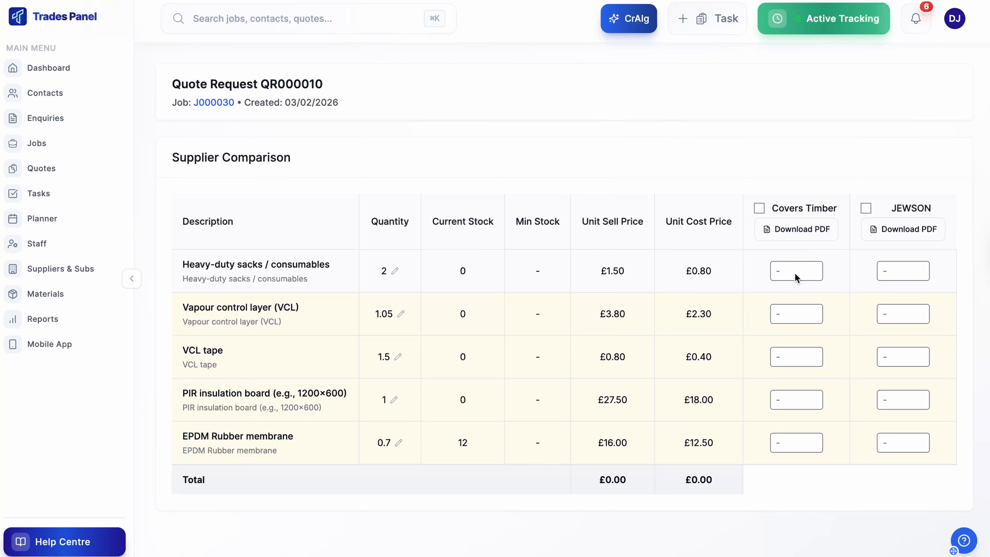
Step: Save unit prices for Covers Timber (1, 3.50, 0.80, 27, 17) and JEWSON (1.20, 3.60, 1, 28, 15), and select Covers Timber for all materials
text(1)
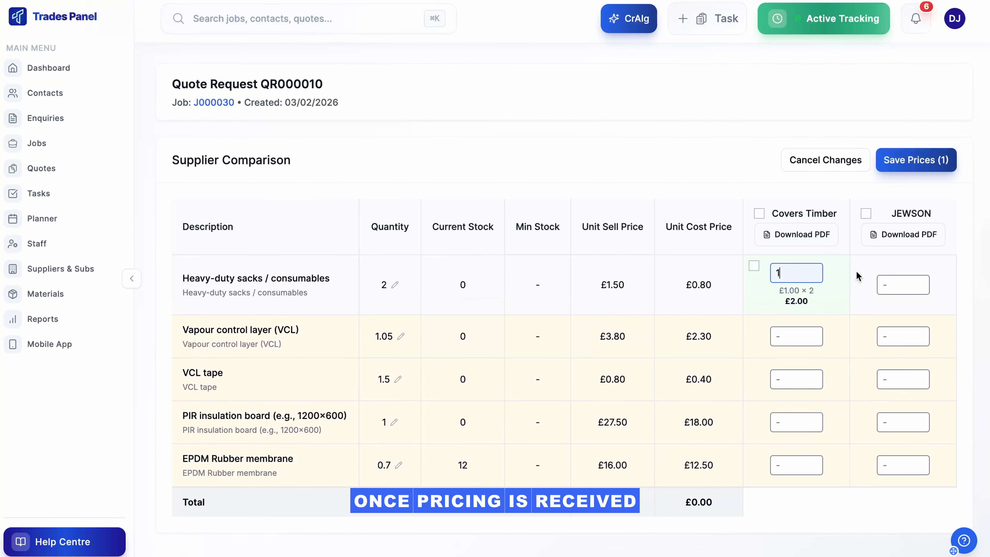
click(896, 285)
text(1)
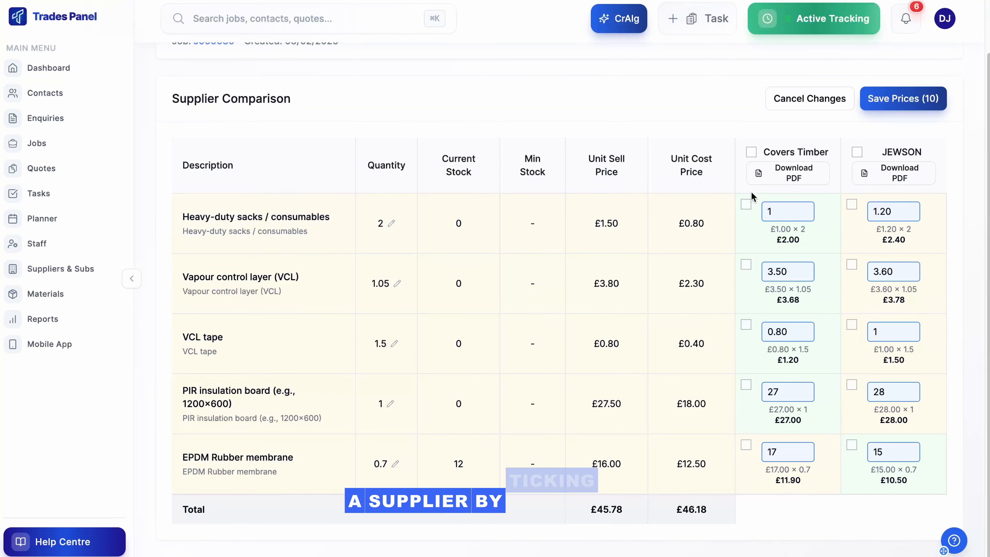
click(912, 97)
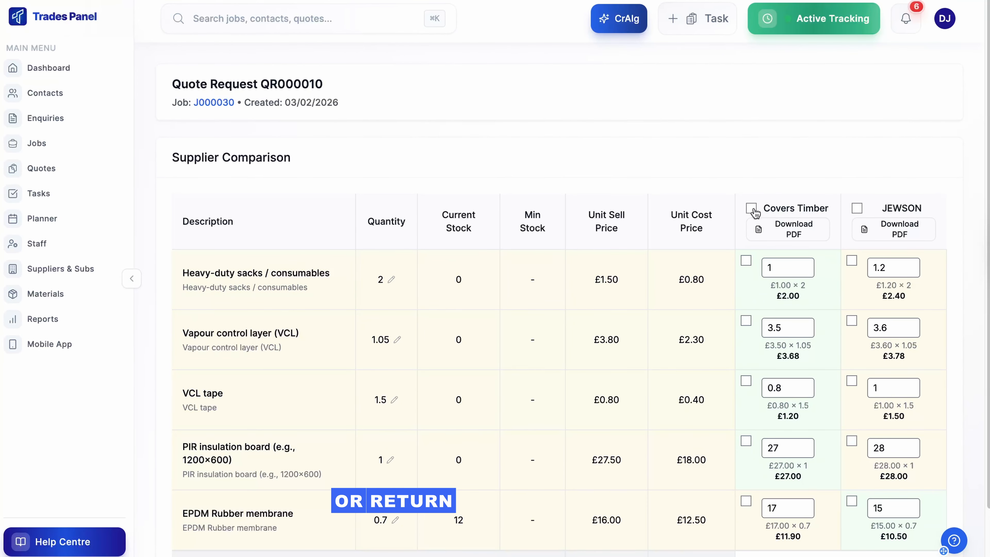
click(751, 208)
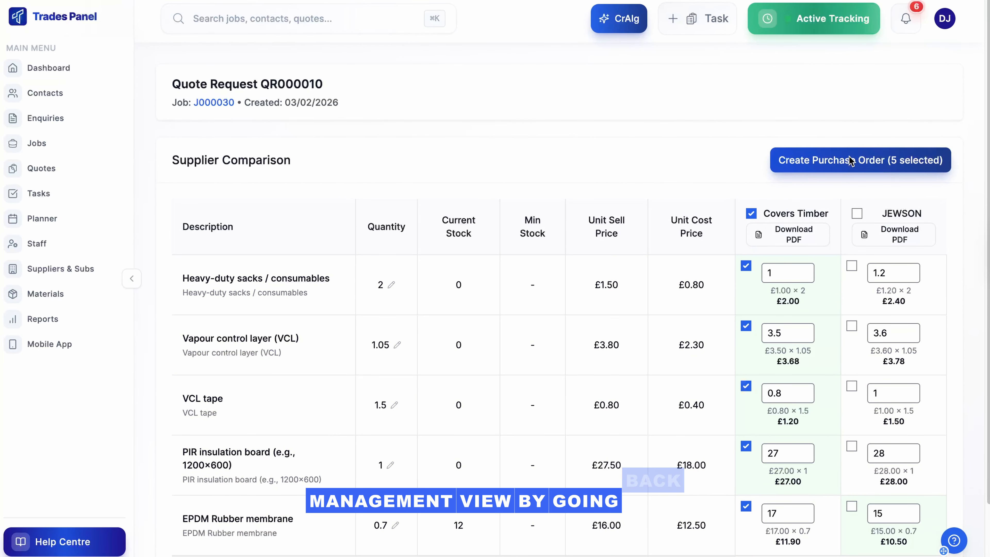
Step: Open the job's materials from the overdue VCL tape entry in the material planner and select all "continued work (no schedule)" materials
click(67, 294)
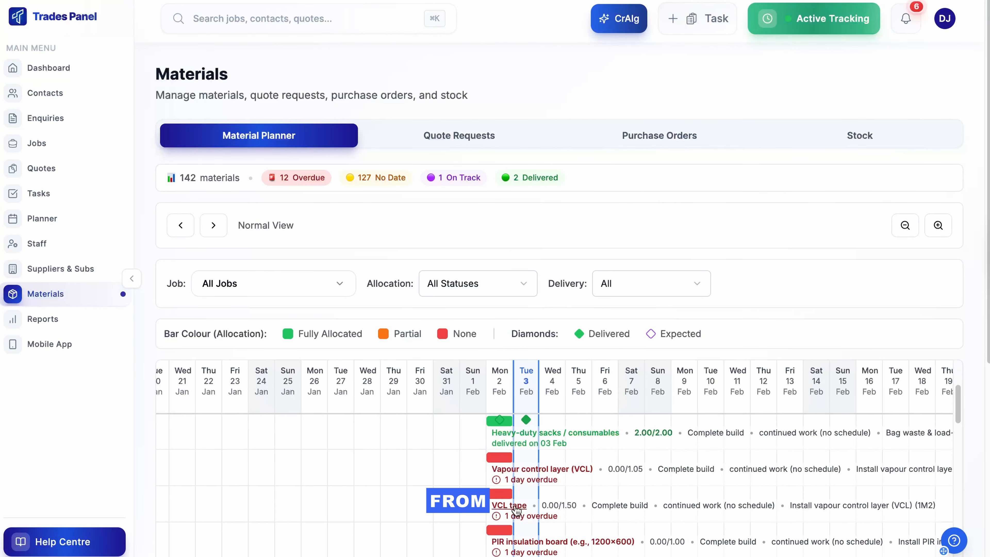
click(560, 517)
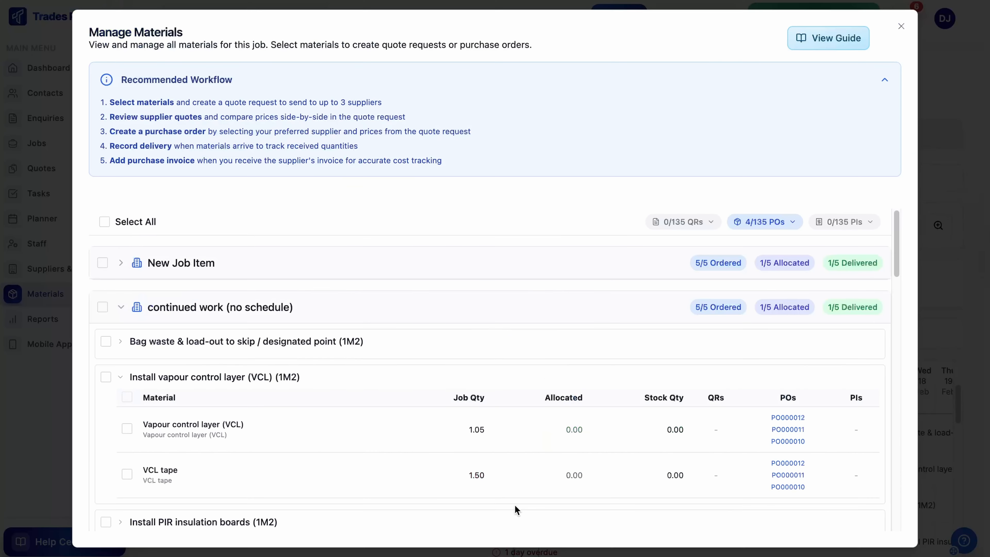
click(102, 307)
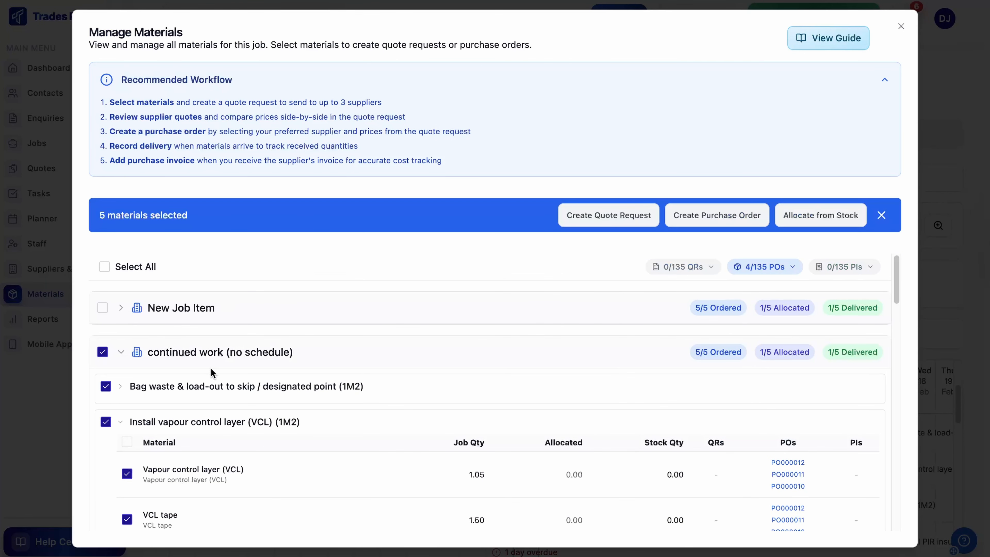
Step: Create a purchase order for the selected materials with Covers Timber as the supplier
click(715, 217)
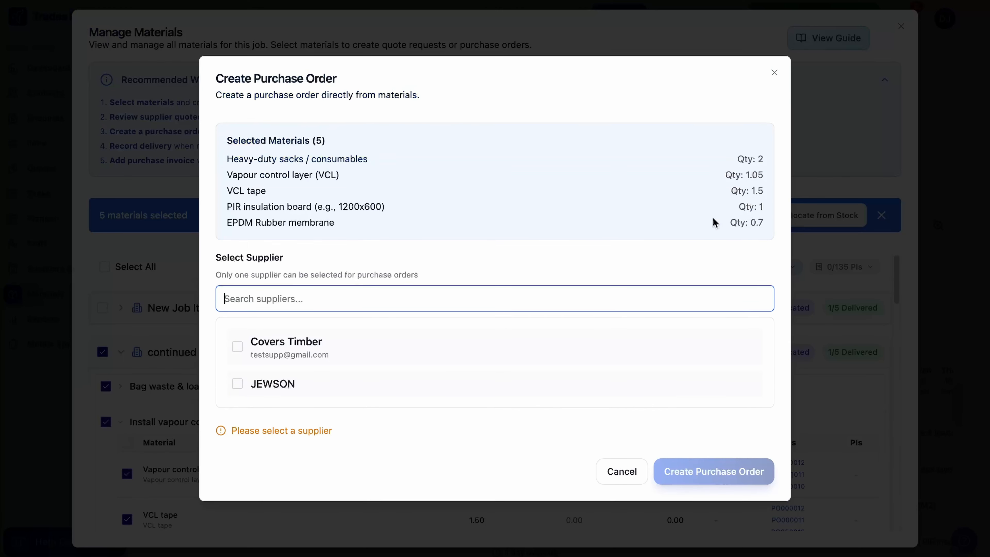
click(472, 336)
click(692, 462)
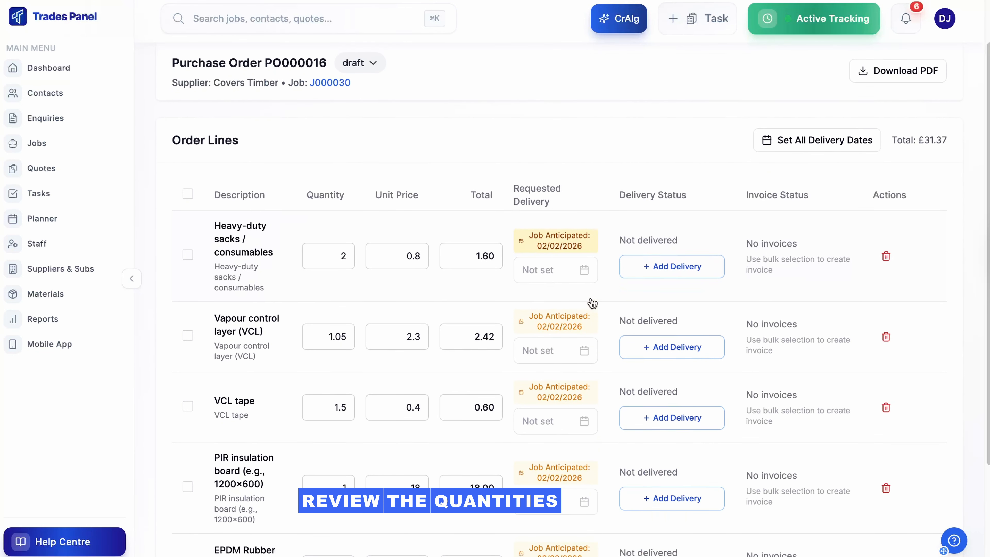
Step: Set the requested delivery of all five order lines to their job anticipated date, 02/02/2026
click(565, 248)
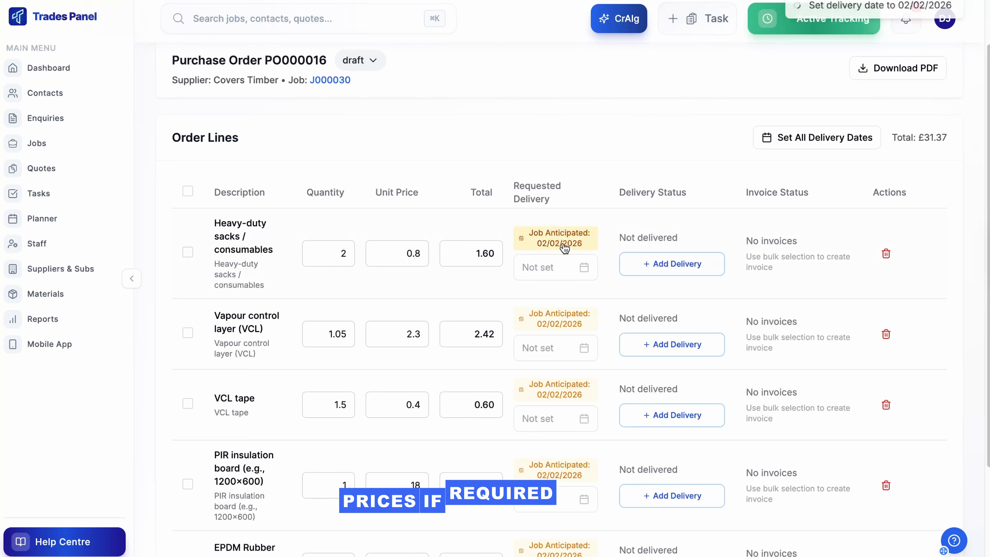
click(559, 319)
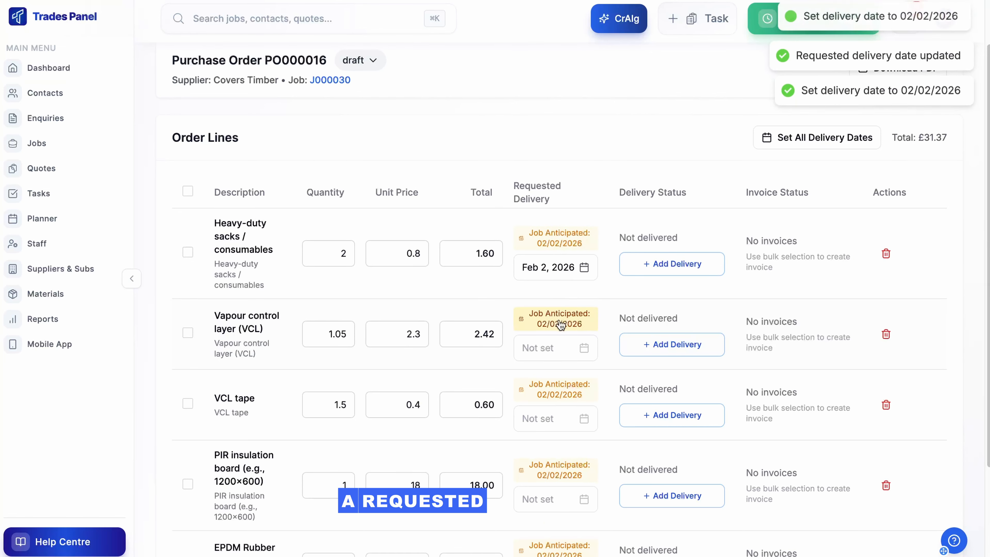
click(553, 390)
click(566, 471)
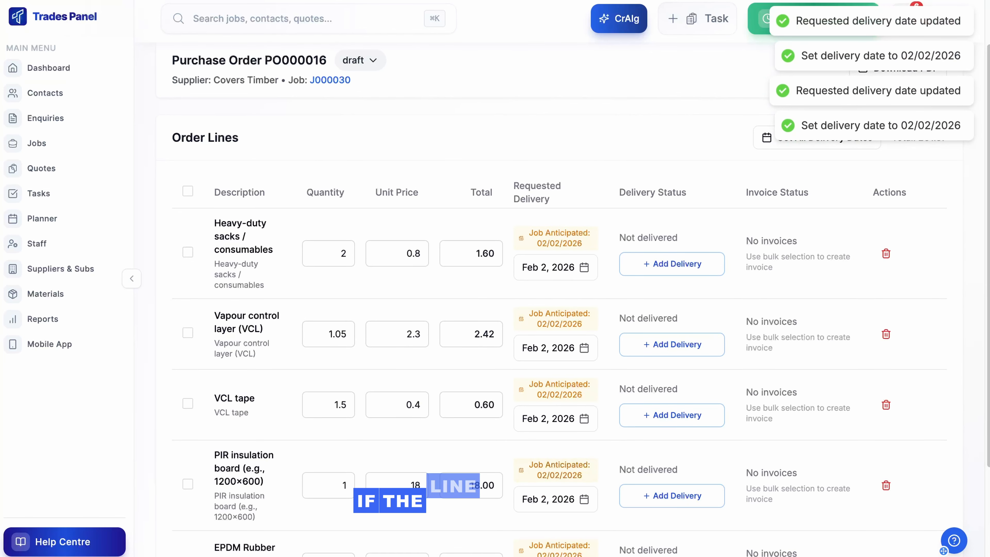
scroll(434, 236, down, 2)
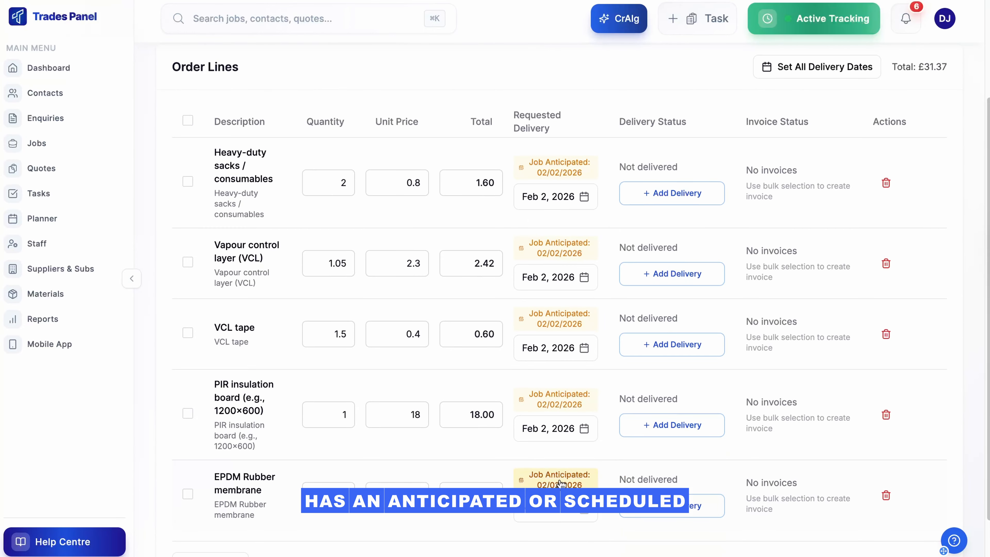
click(560, 483)
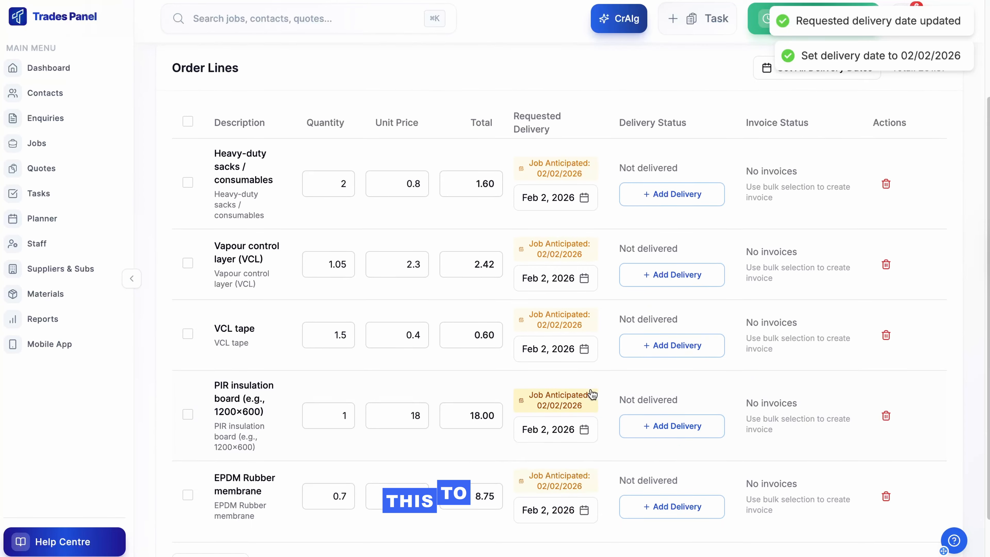
scroll(593, 395, up, 2)
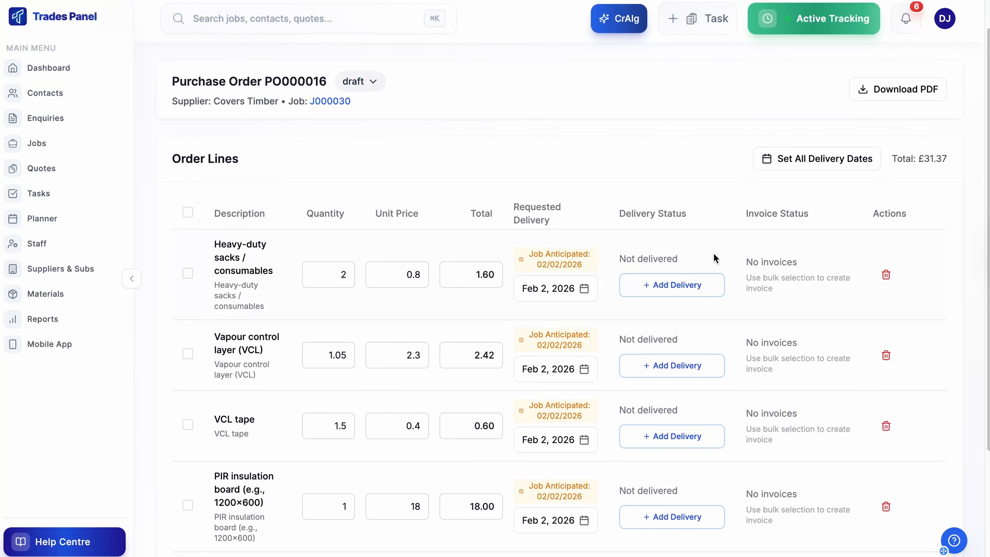
Step: Download the purchase order as a PDF and check the available order statuses
click(893, 92)
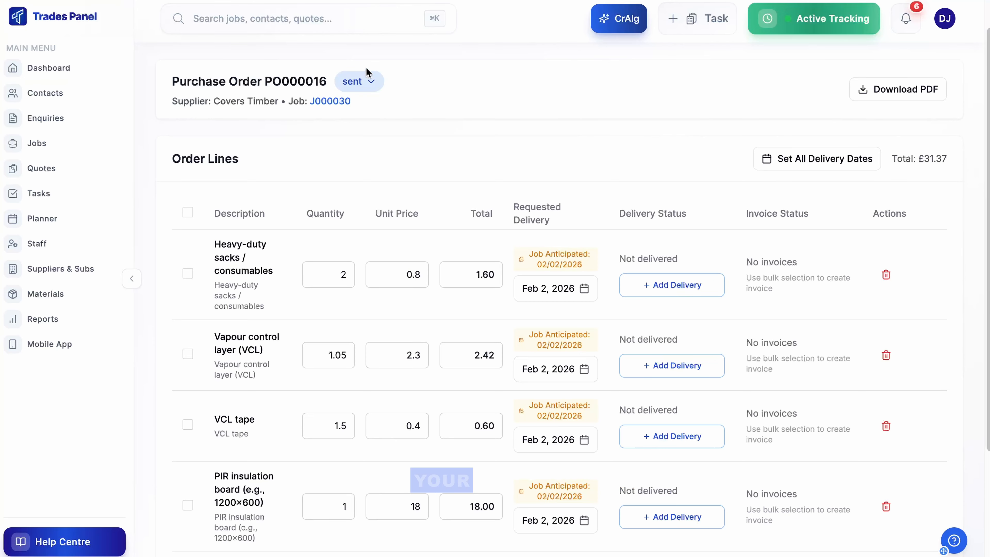
click(369, 82)
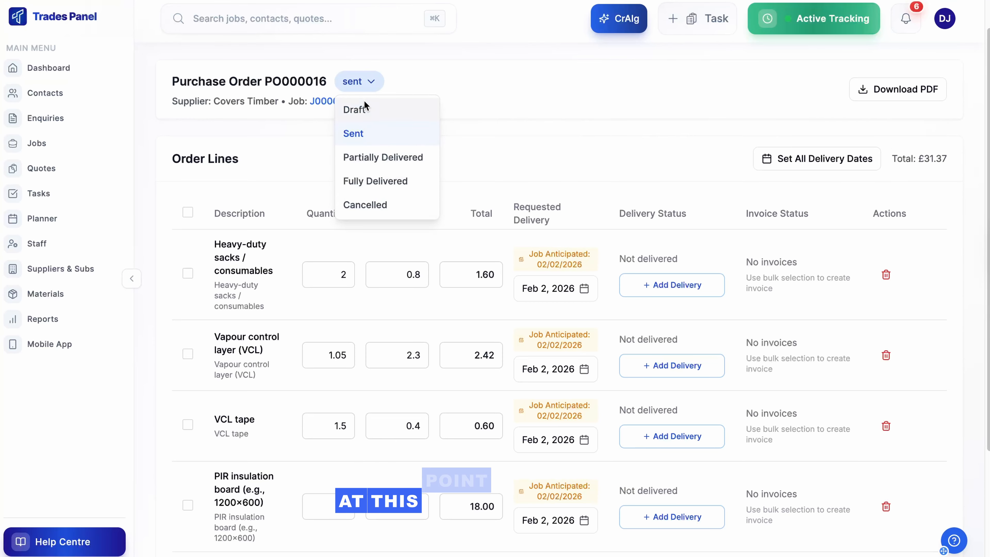
click(360, 81)
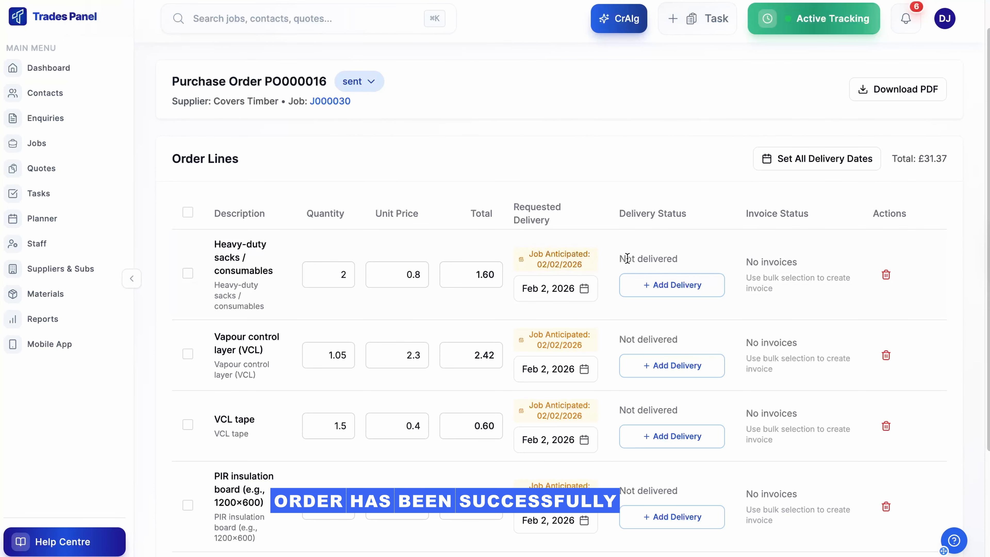
Step: Record a delivery of 2 heavy-duty sacks / consumables, allocated to the job
click(645, 286)
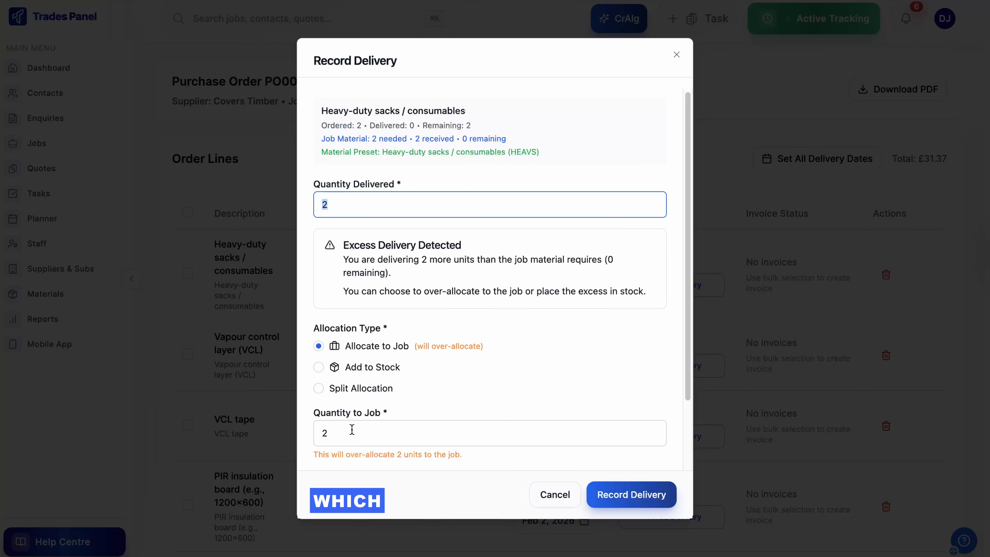
click(609, 496)
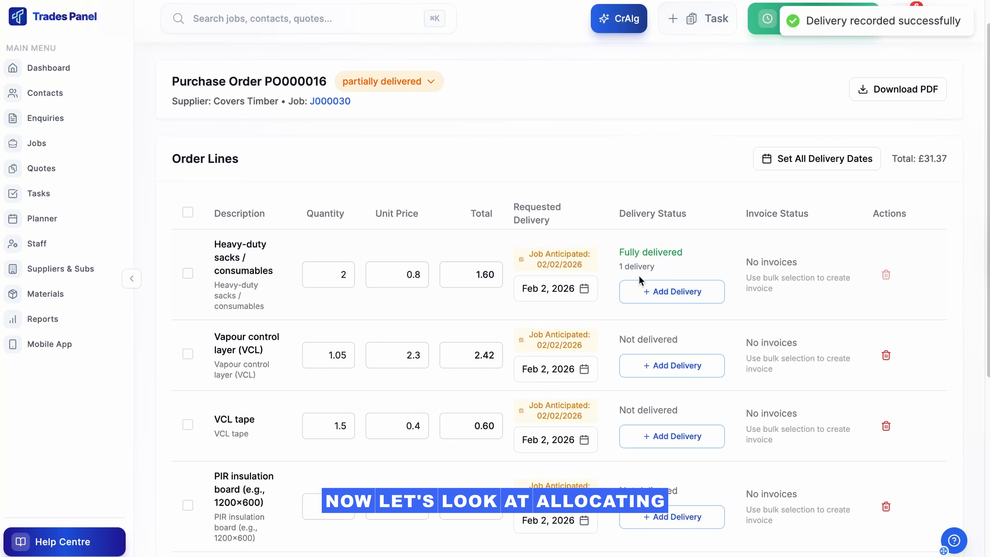
Step: Open the job's materials from the overdue vapour control layer entry, select both "Install vapour control layer (VCL)" materials and start allocating them from stock
click(86, 295)
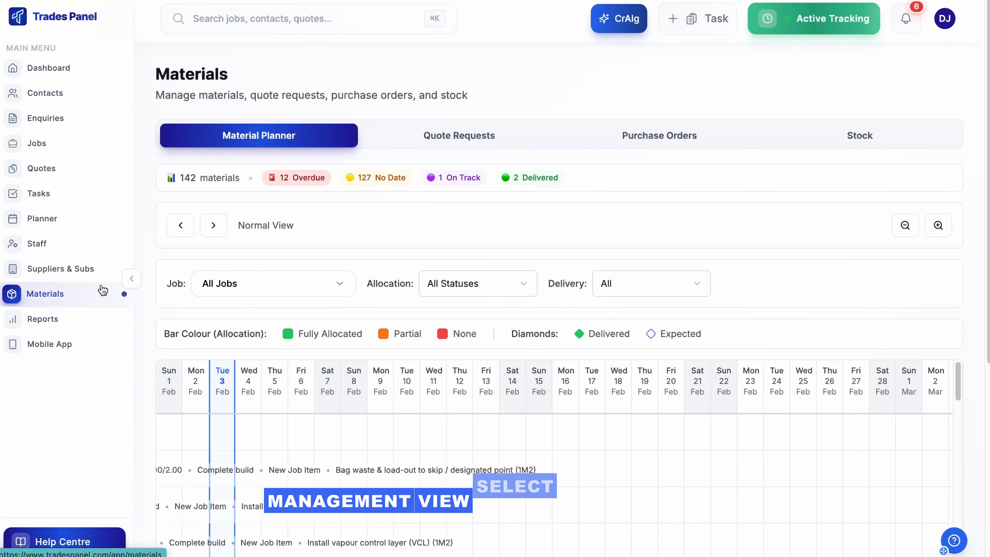
drag(300, 429, 661, 337)
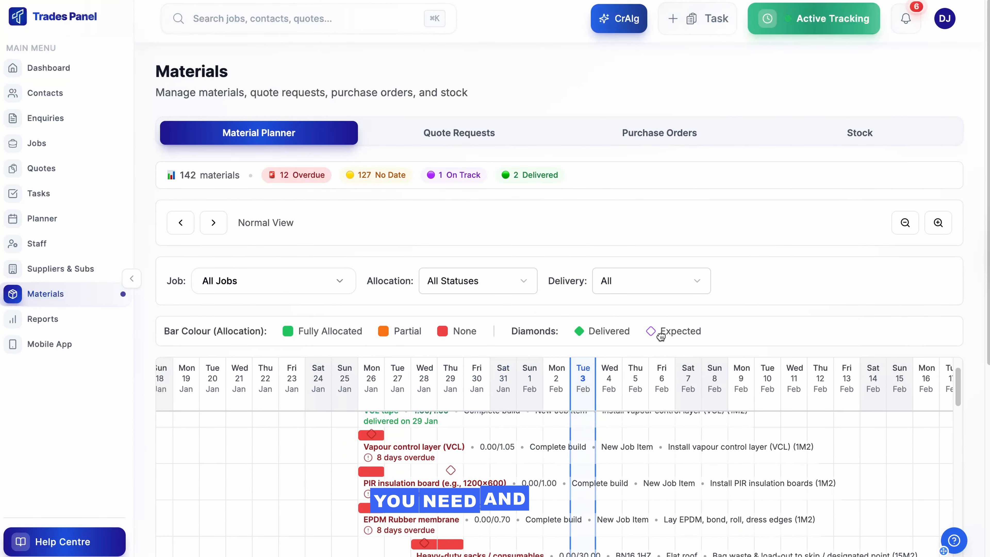
click(409, 459)
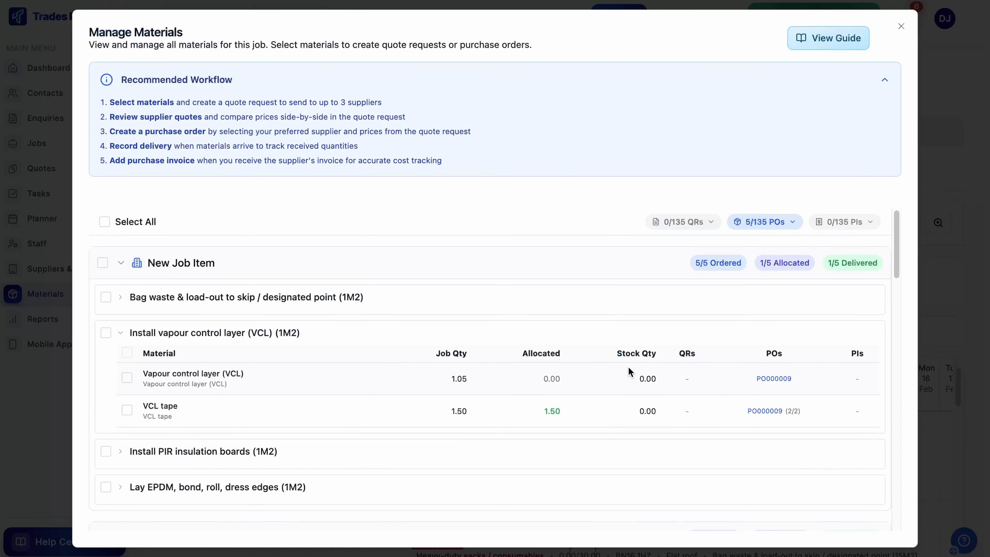
click(105, 332)
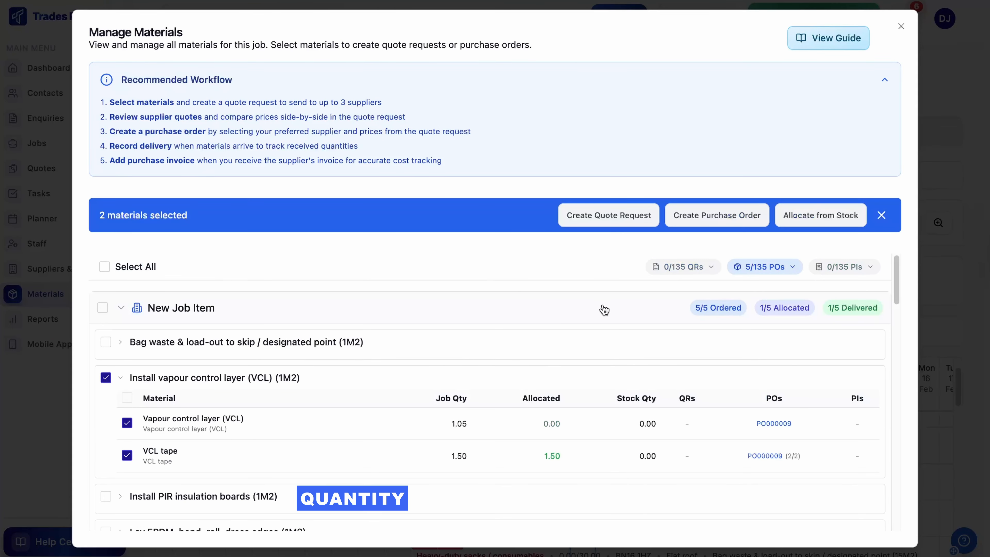
click(799, 215)
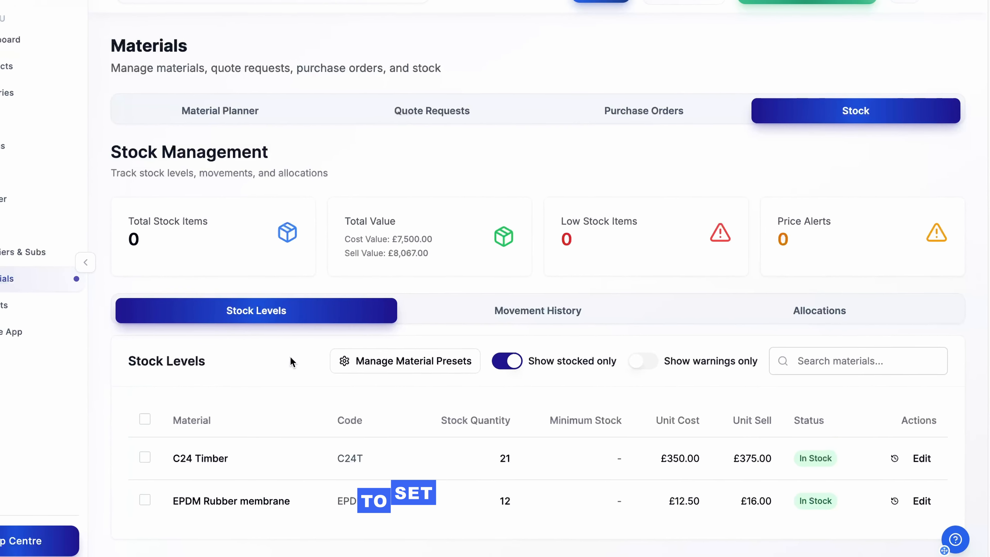
Step: Set the minimum stock of the 20mm Shingle material preset to 10 and close the presets
click(352, 365)
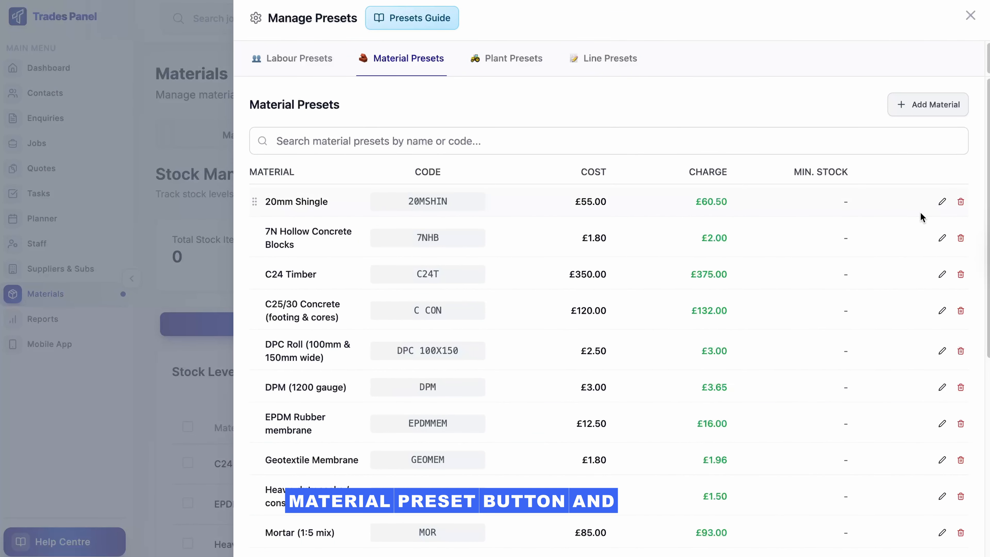
click(942, 201)
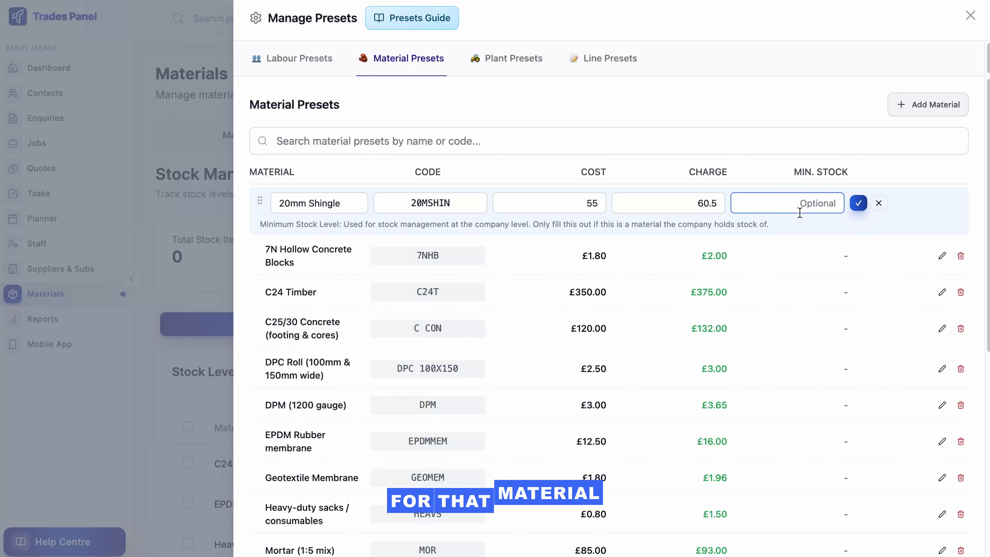
text(10)
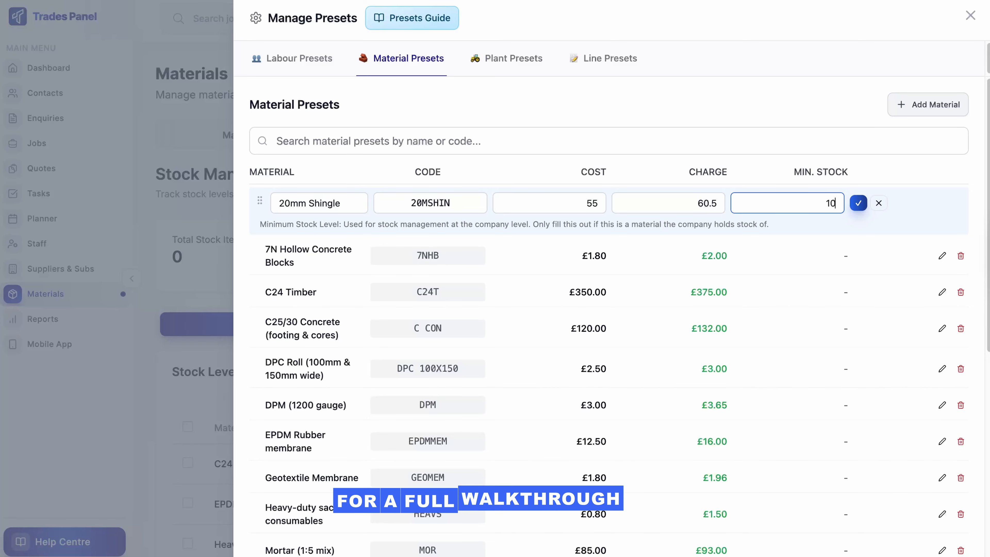
click(857, 203)
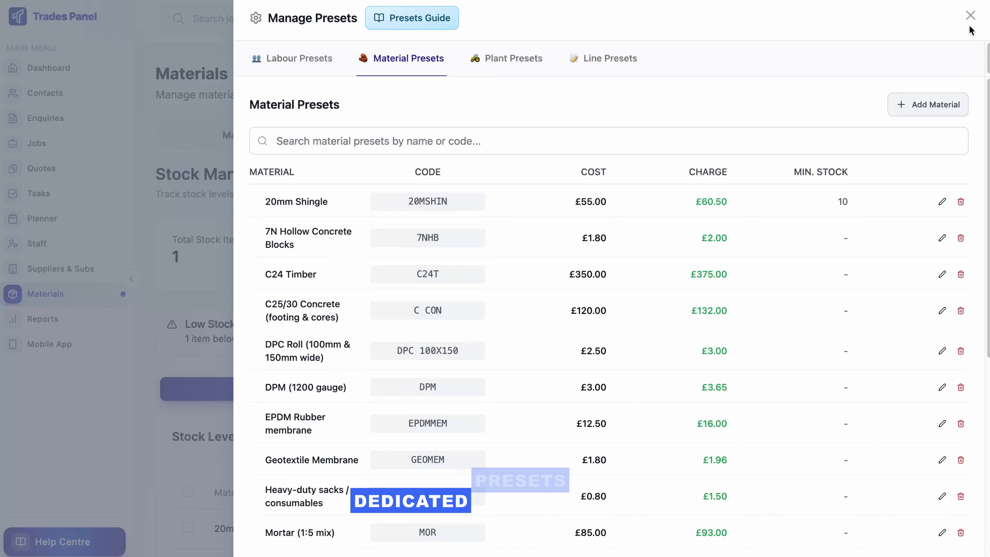
click(970, 16)
Step: Set the minimum stock of C24 Timber to 10 directly in the stock levels list and save it
scroll(735, 368, down, 5)
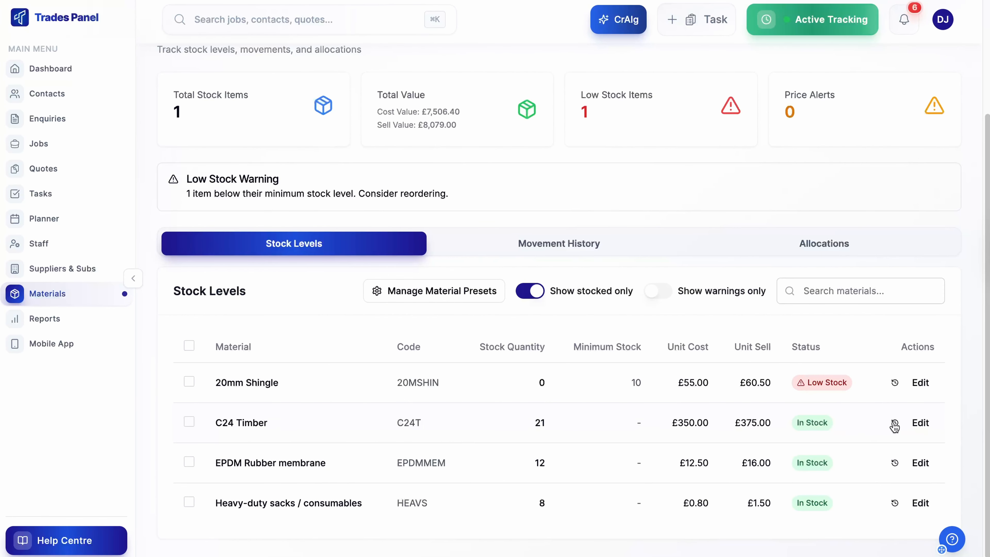
click(921, 423)
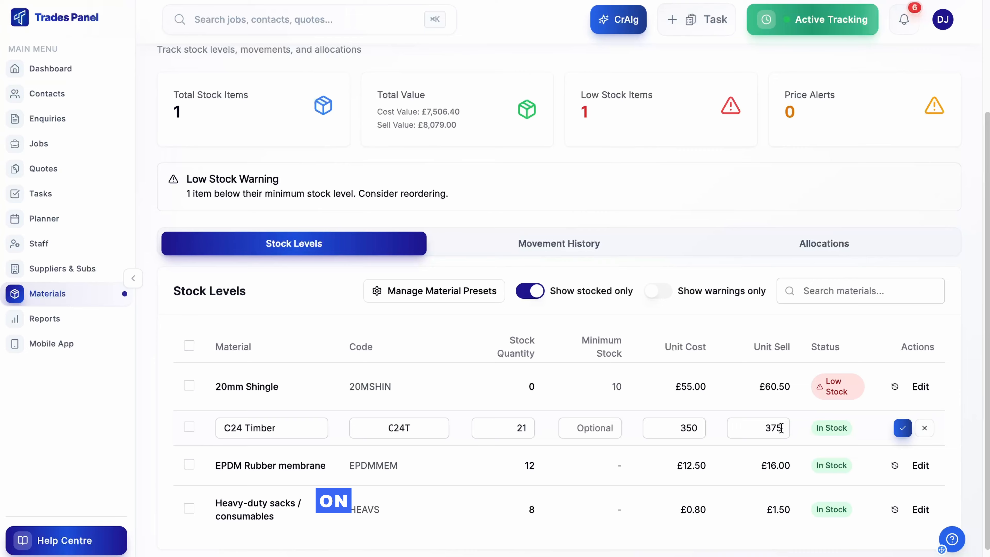
click(605, 431)
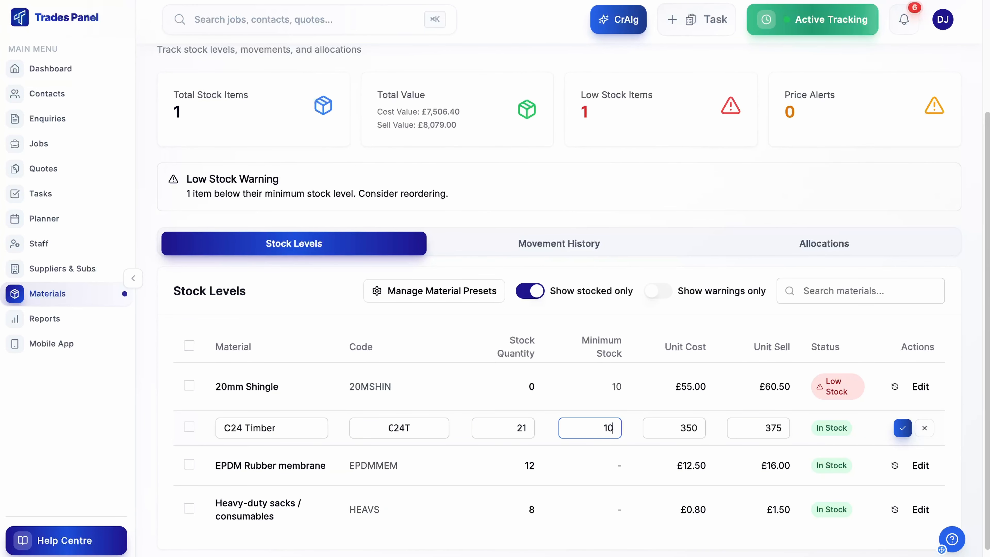
click(900, 429)
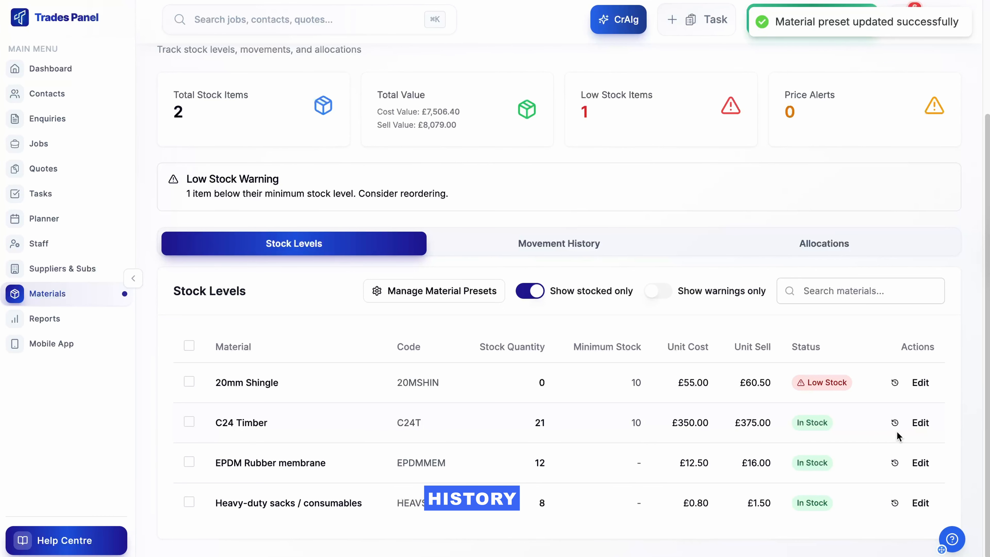
Step: Examine the stock movement history and the list of stock allocations
click(617, 244)
scroll(740, 306, down, 2)
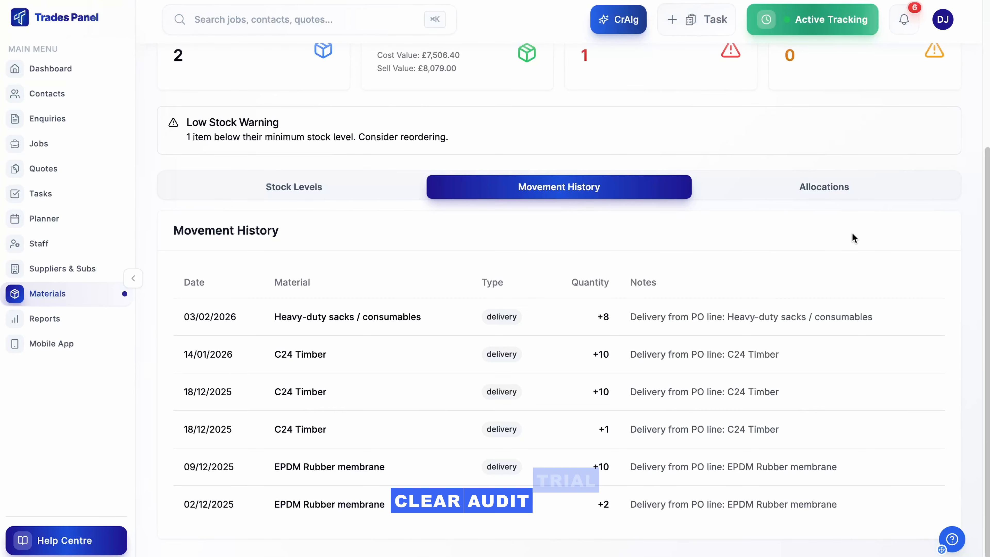
click(825, 187)
scroll(908, 286, down, 3)
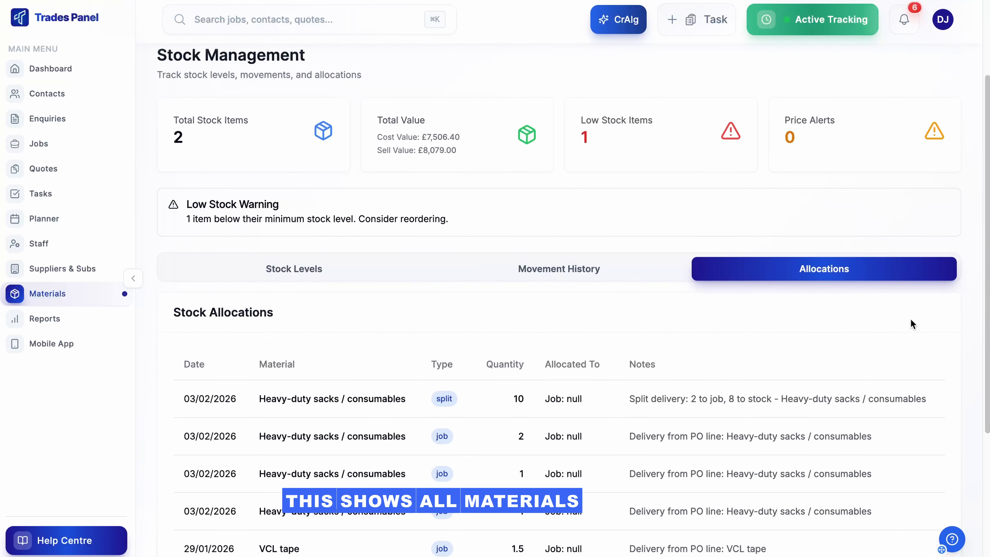
scroll(925, 326, down, 1)
scroll(927, 330, down, 2)
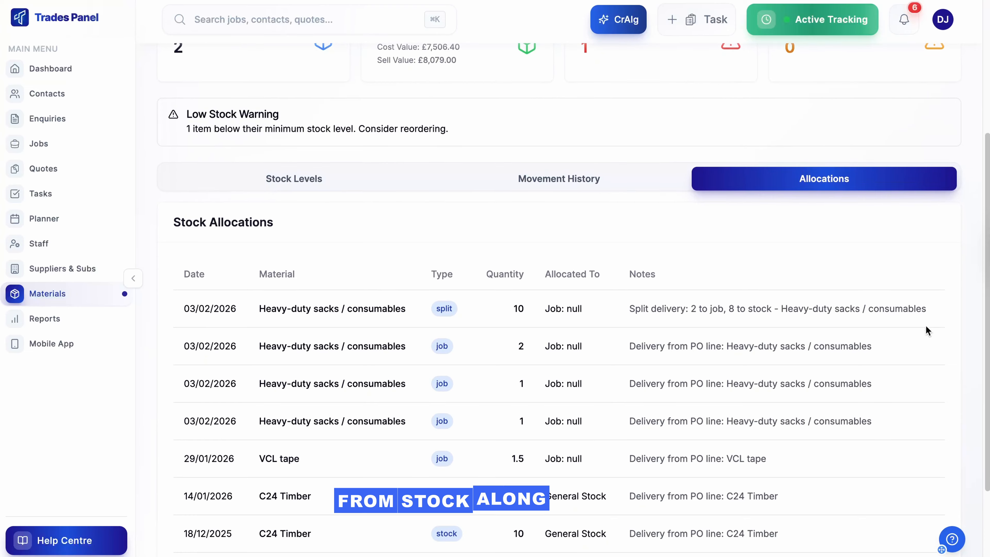
scroll(927, 330, down, 1)
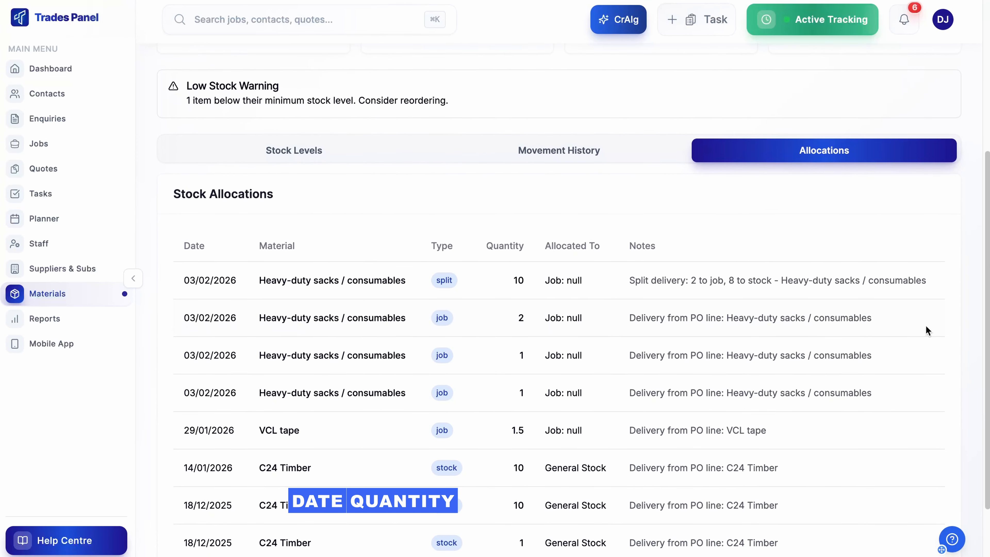
scroll(926, 327, down, 1)
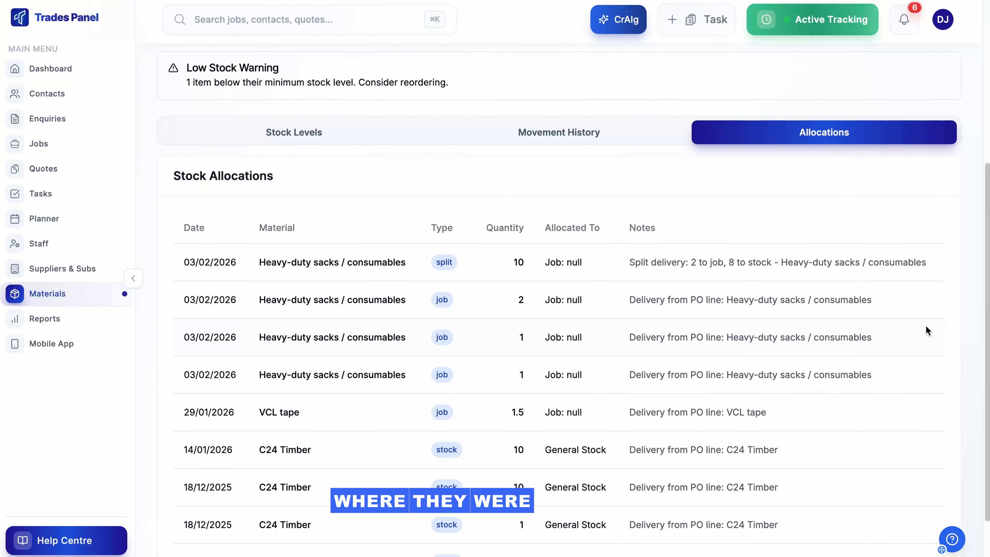